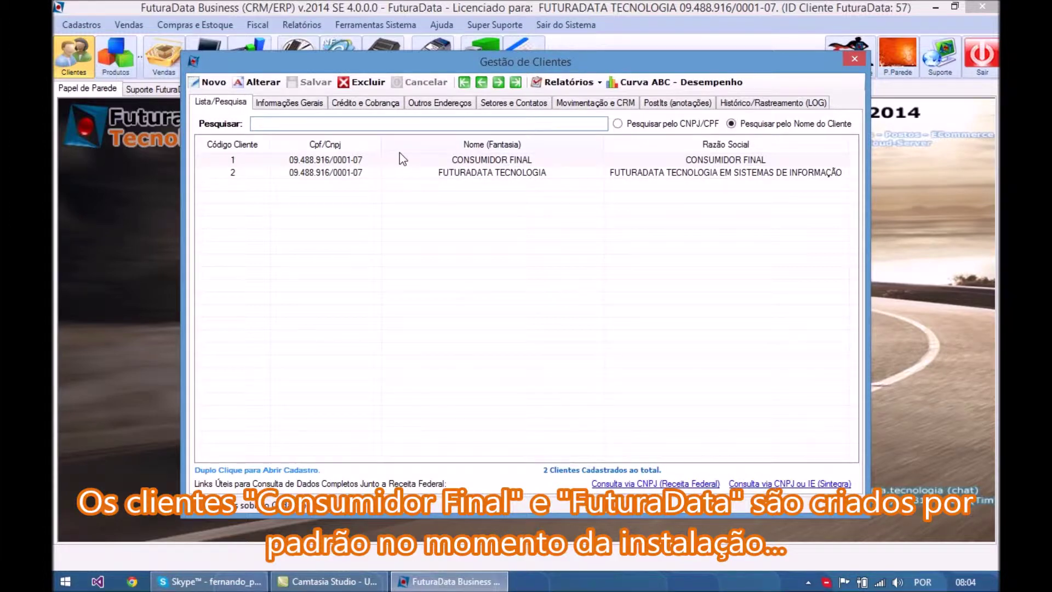
- Find client FUTURADATA TECNOLOGIA, change its street to RUA UBA ABC, and save
{"action": "type", "text": "futur"}
{"action": "double_click", "coordinate": [429, 163]}
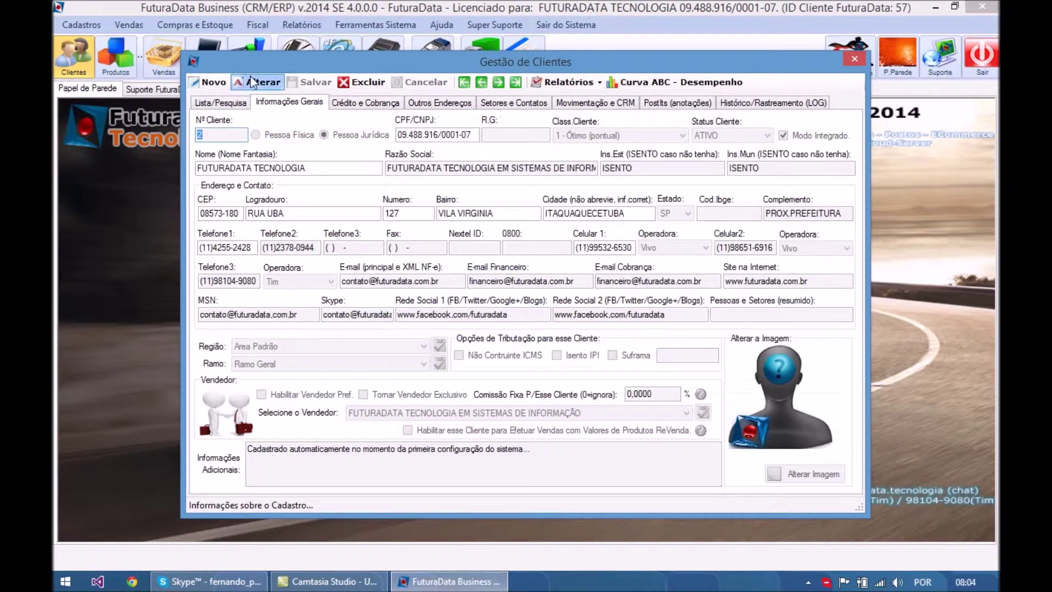
{"action": "left_click", "coordinate": [252, 82]}
{"action": "left_click", "coordinate": [315, 214]}
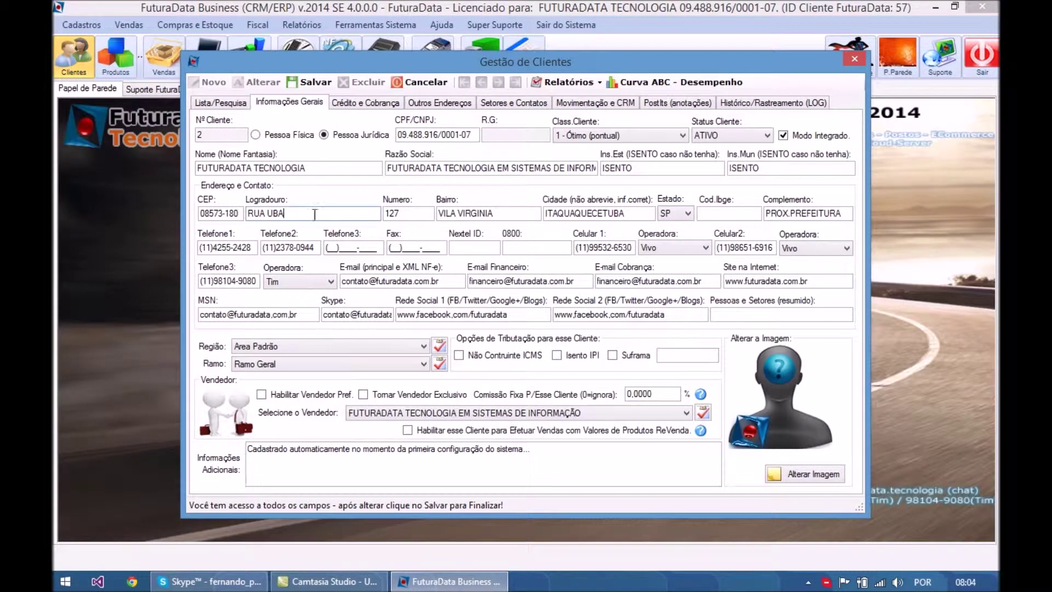
{"action": "type", "text": "ABC"}
{"action": "left_click", "coordinate": [310, 82]}
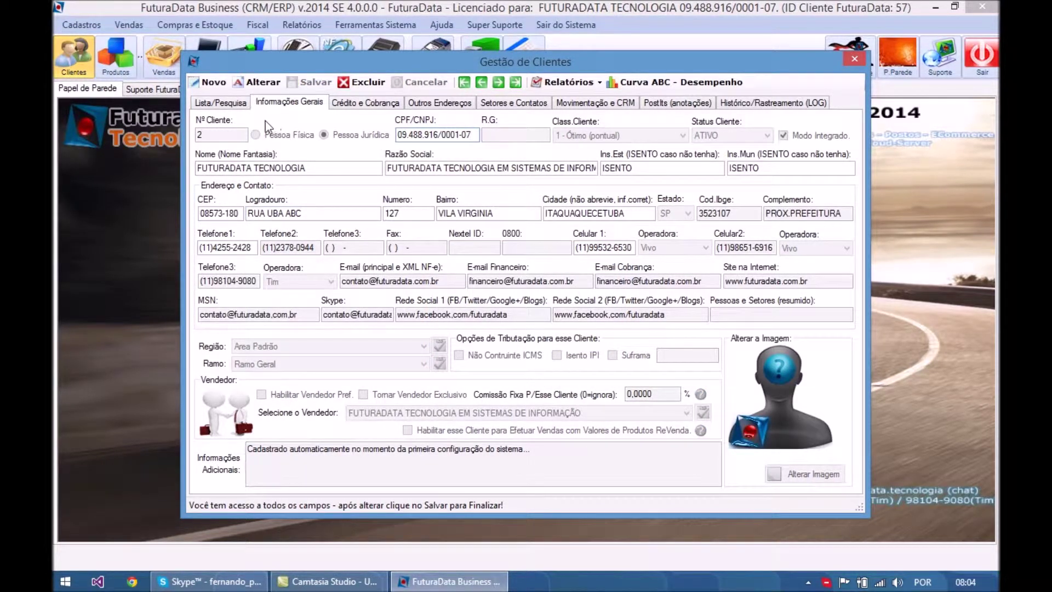
- Create a new Pessoa Física client and enter the person's CPF, RG, full name and postal code
{"action": "left_click", "coordinate": [212, 83]}
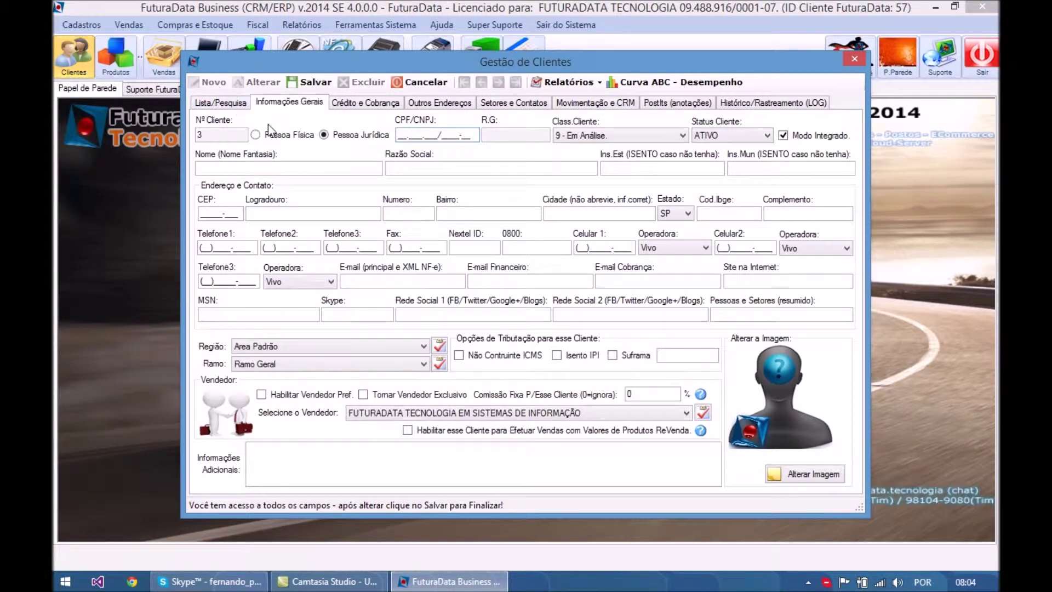
{"action": "left_click", "coordinate": [278, 140]}
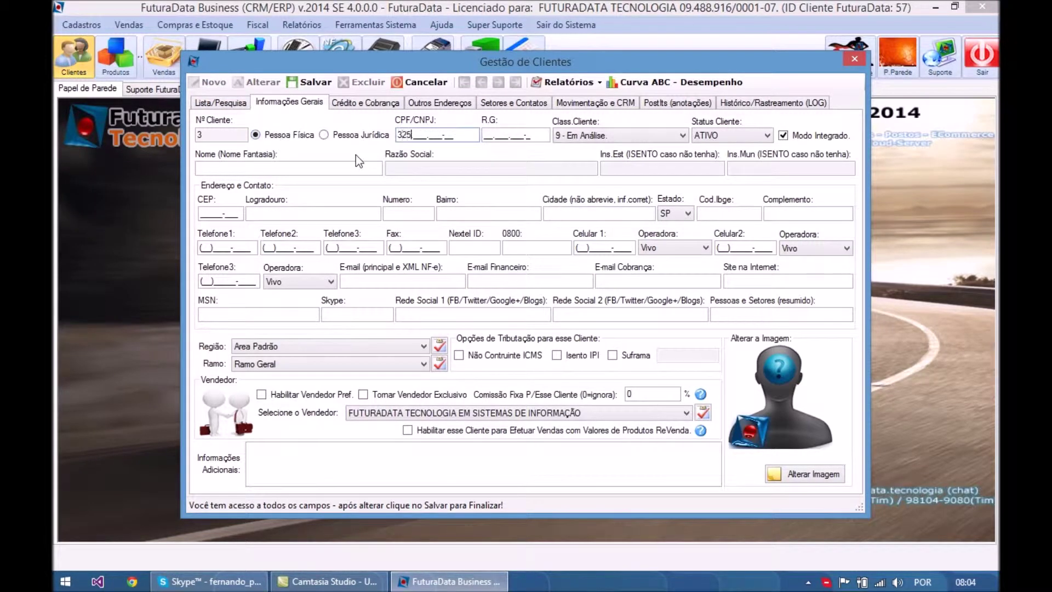
{"action": "key", "text": "Tab"}
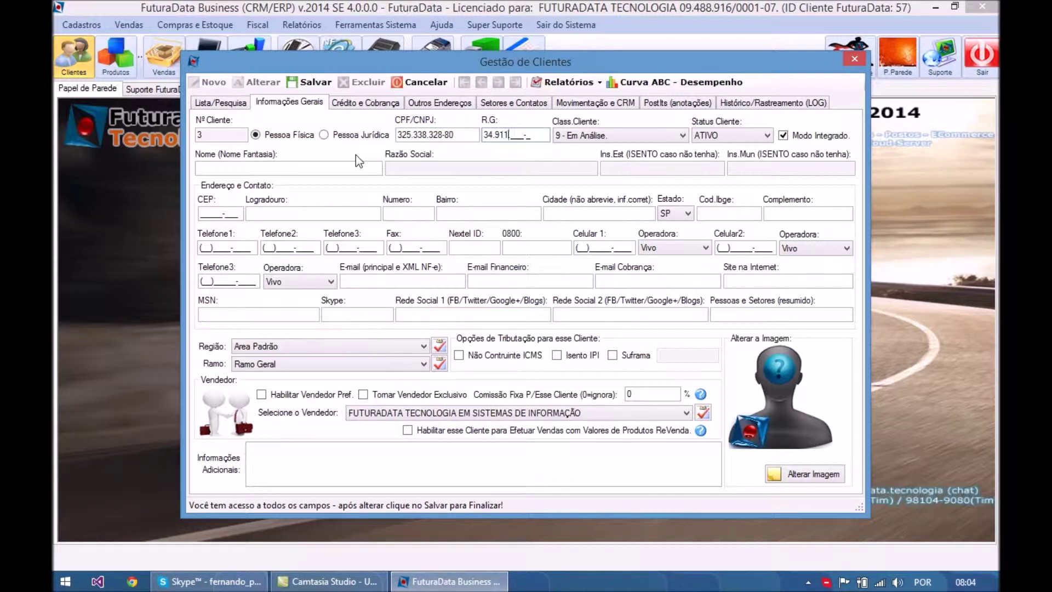
{"action": "key", "text": "Tab"}
{"action": "key", "text": "Tab"}
{"action": "key", "text": "Tab"}
{"action": "key", "text": "Tab"}
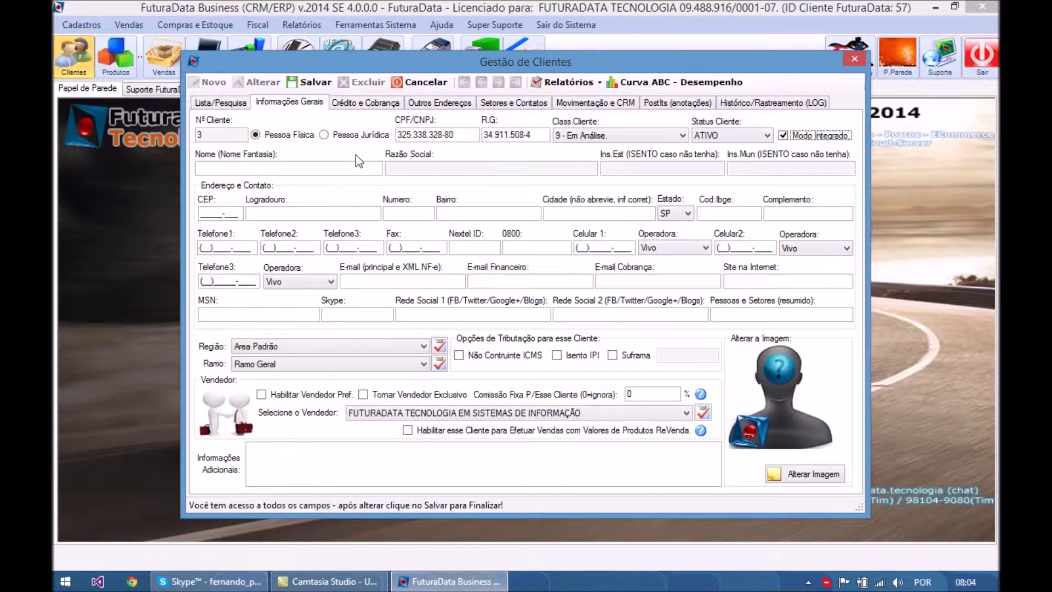
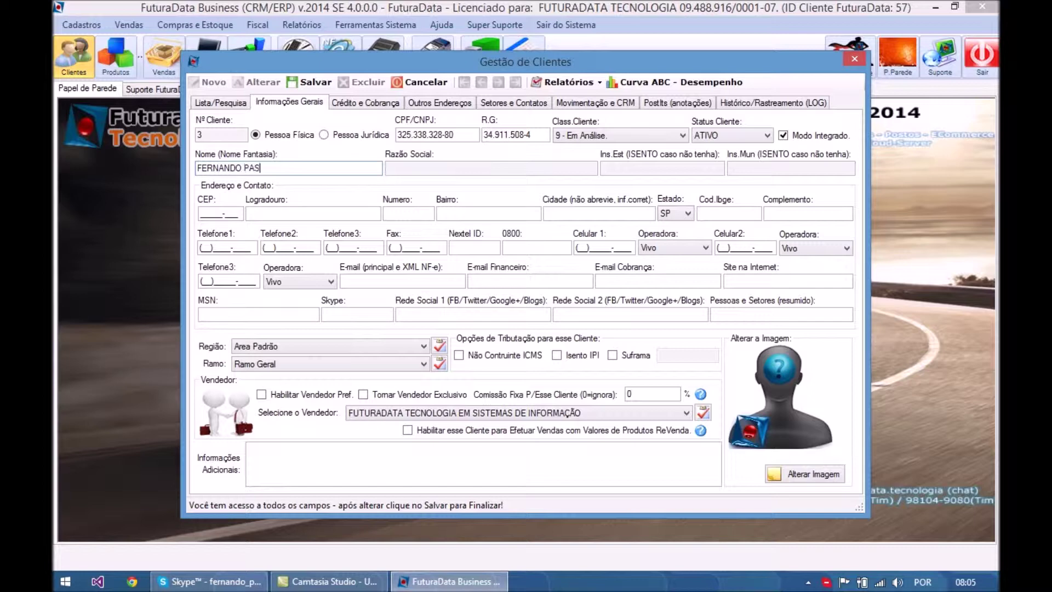
{"action": "key", "text": "Tab"}
{"action": "key", "text": "Tab"}
{"action": "key", "text": "Tab"}
{"action": "key", "text": "Tab"}
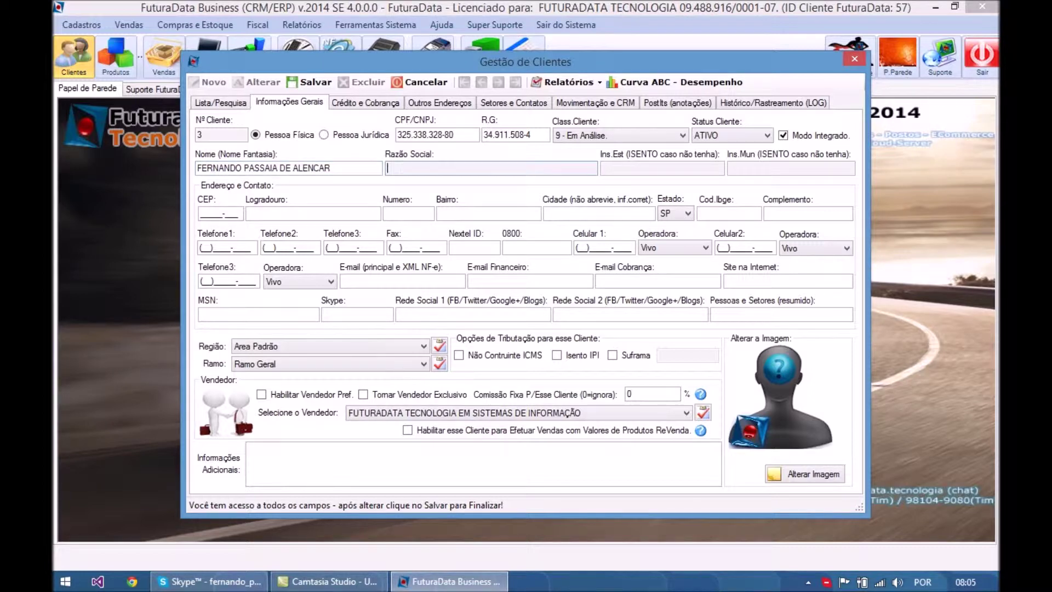
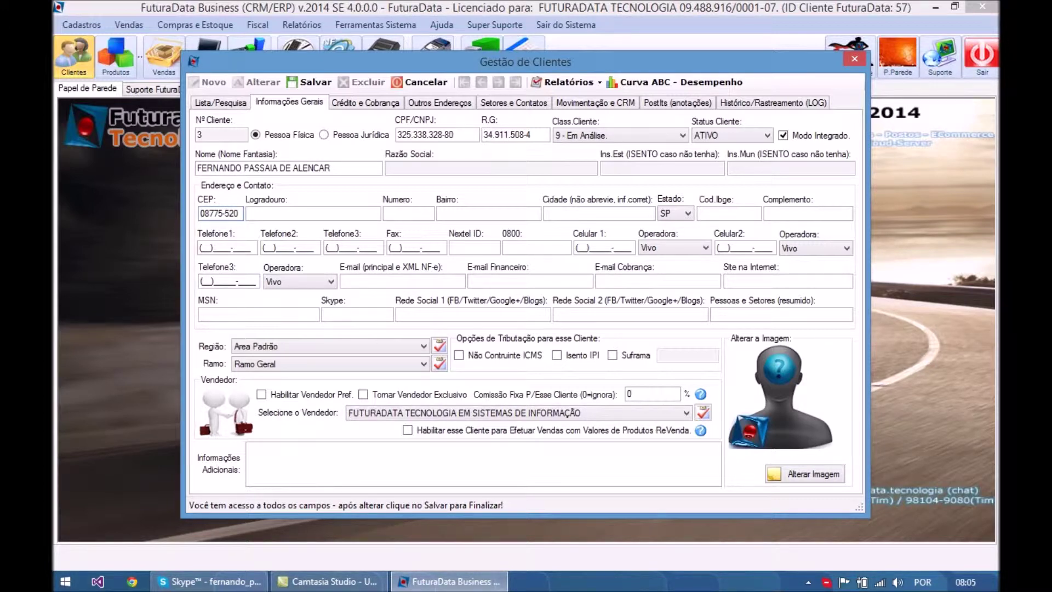
- Fill the address from the postal code and add the house number and complement
{"action": "key", "text": "Tab"}
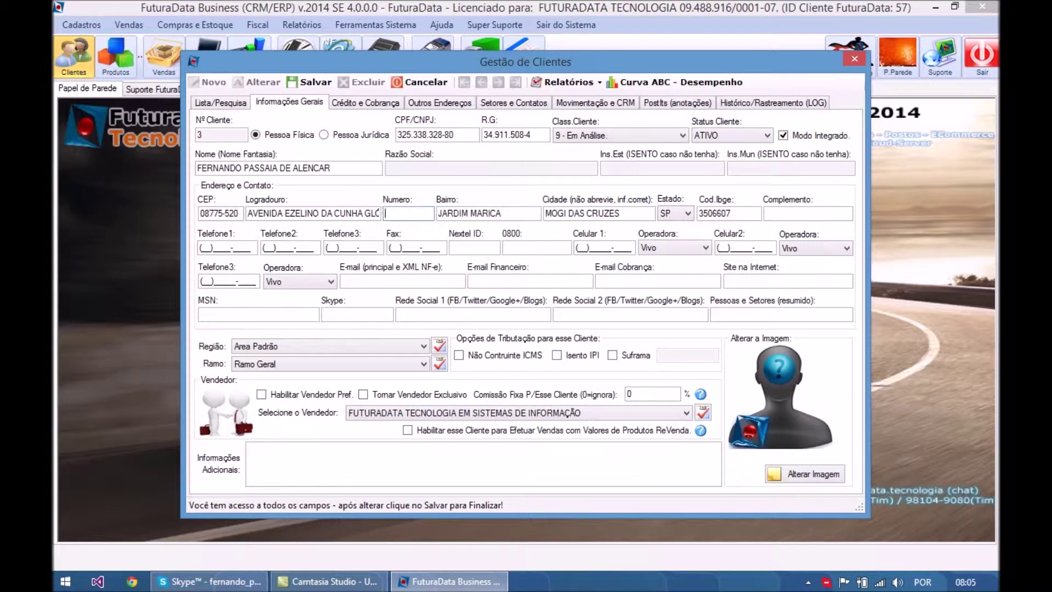
{"action": "key", "text": "Tab"}
{"action": "key", "text": "Tab"}
{"action": "key", "text": "Tab"}
{"action": "key", "text": "Tab"}
{"action": "key", "text": "Tab"}
- Enter the client's two landline phone numbers
{"action": "key", "text": "Tab"}
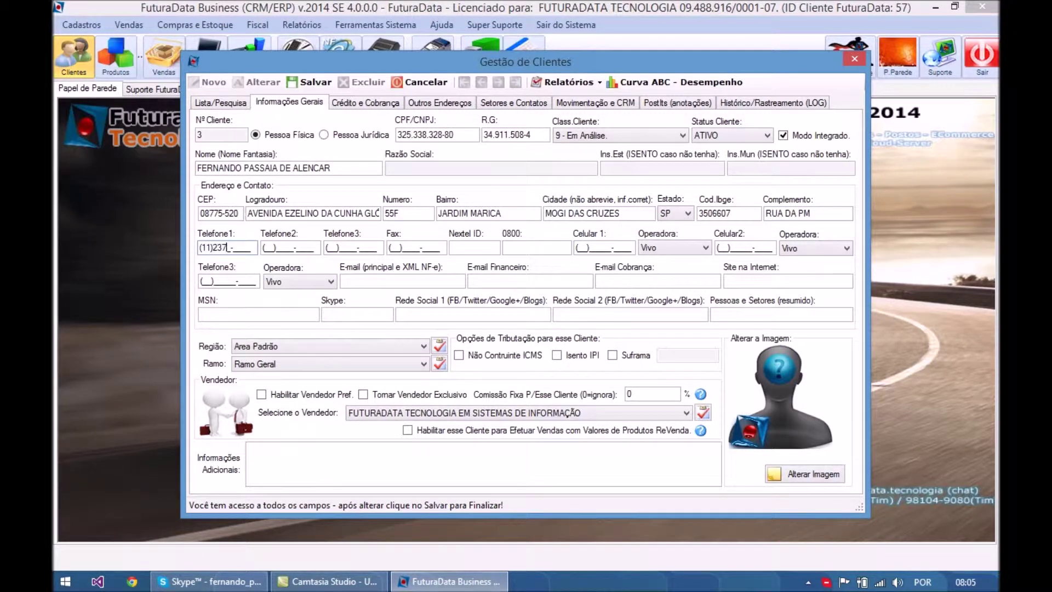
{"action": "key", "text": "Tab"}
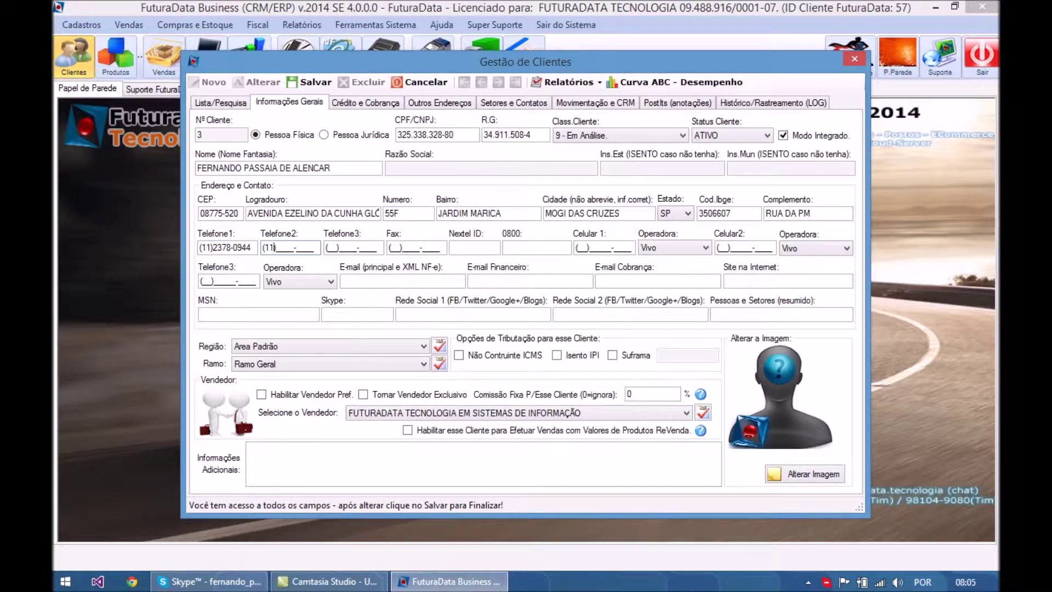
- Enter both mobile numbers, setting the second mobile's carrier to Tim
{"action": "key", "text": "Tab"}
{"action": "key", "text": "Tab"}
{"action": "key", "text": "Tab"}
{"action": "key", "text": "Tab"}
{"action": "key", "text": "Tab"}
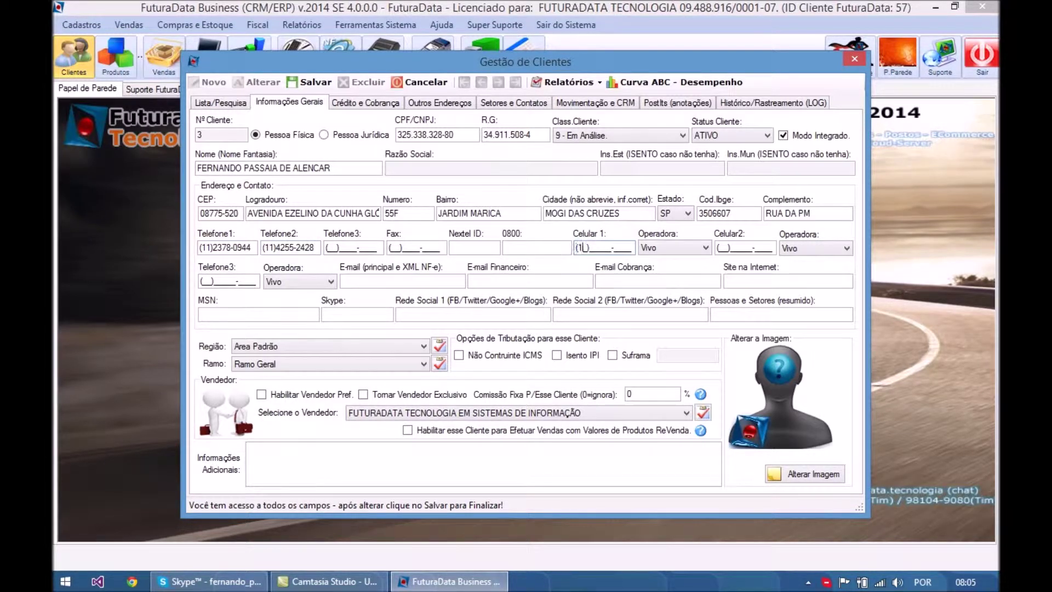
{"action": "key", "text": "Tab"}
{"action": "key", "text": "Tab"}
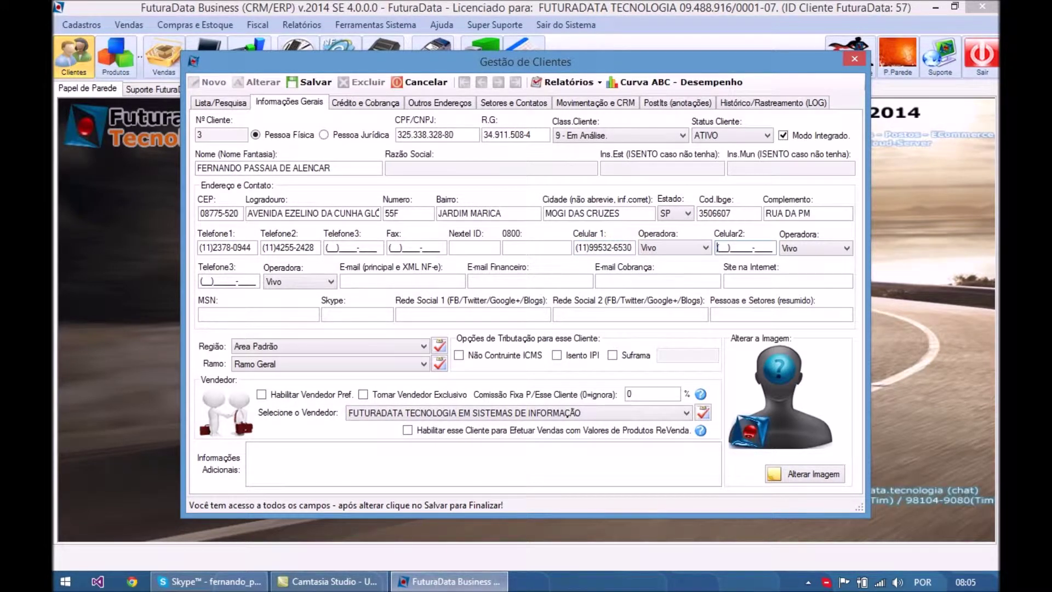
{"action": "key", "text": "Tab"}
{"action": "key", "text": "c"}
{"action": "key", "text": "t"}
{"action": "key", "text": "Tab"}
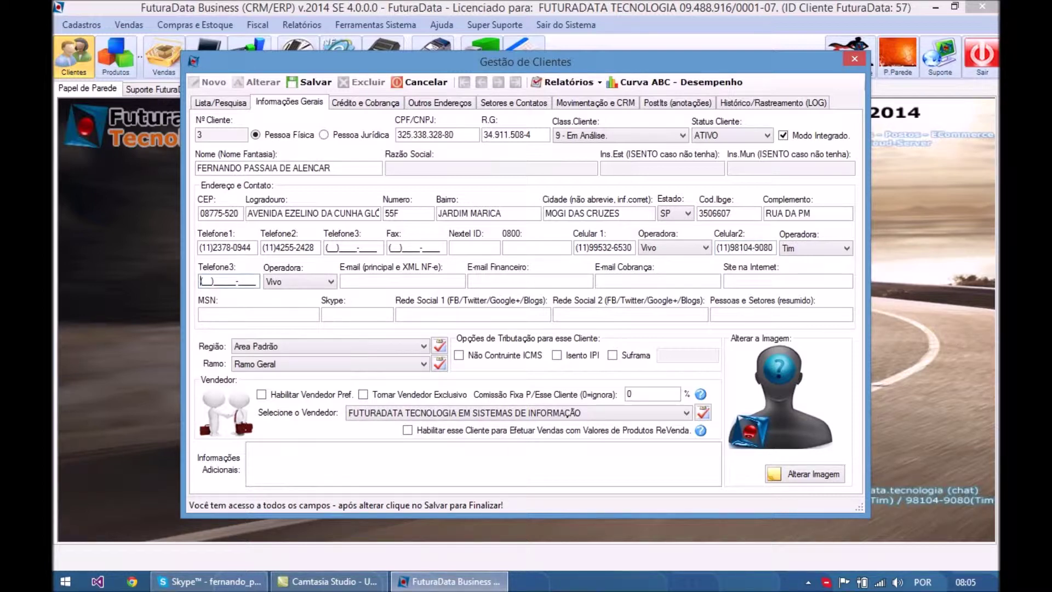
{"action": "key", "text": "Tab"}
{"action": "key", "text": "Tab"}
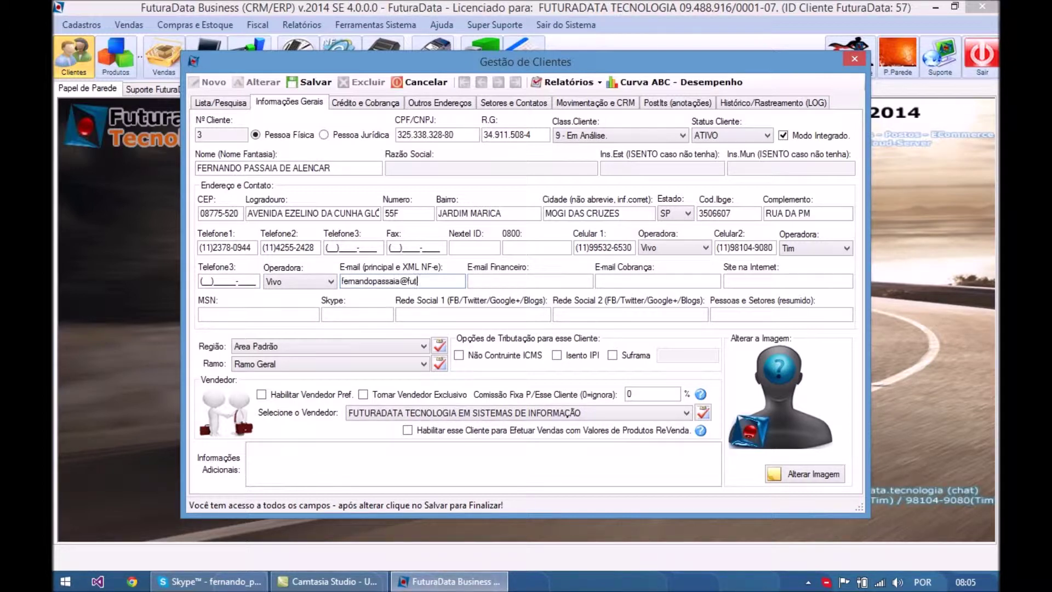
{"action": "key", "text": "Tab"}
{"action": "key", "text": "Tab"}
{"action": "key", "text": "Tab"}
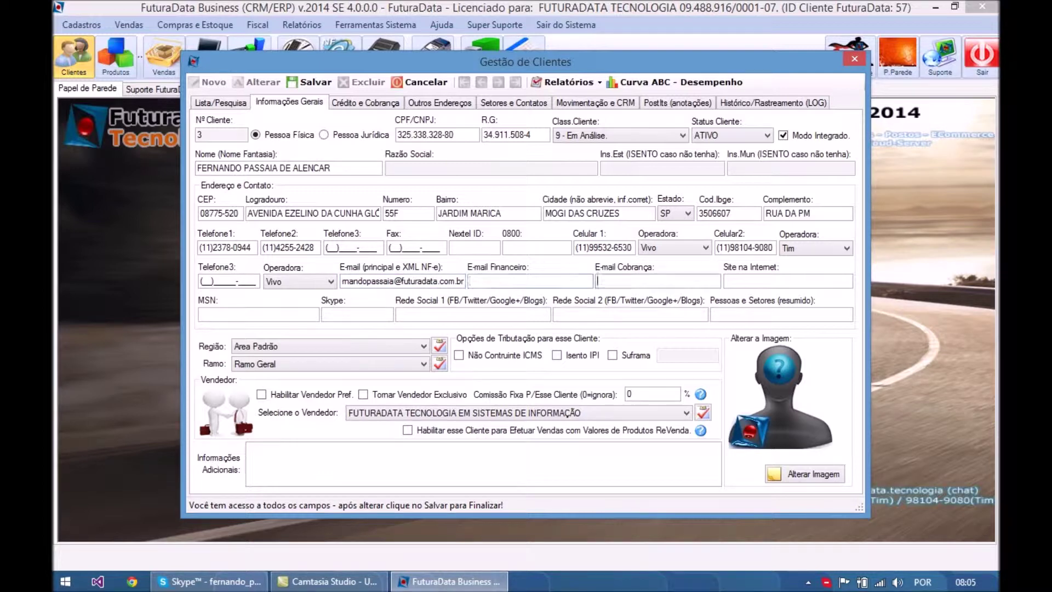
{"action": "type", "text": "www.futu"}
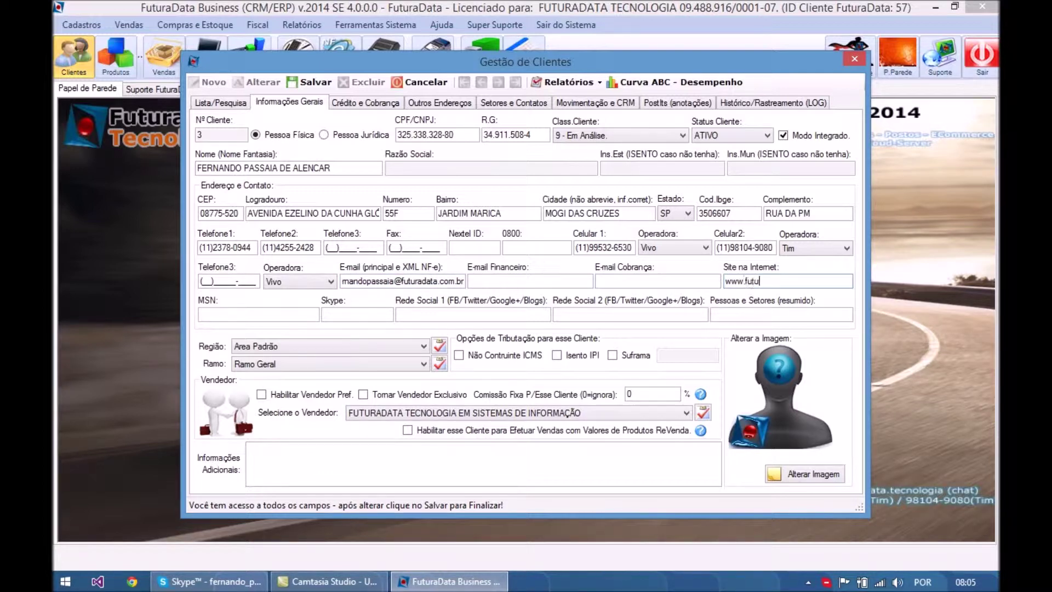
{"action": "type", "text": "radata.com.br"}
{"action": "key", "text": "Tab"}
{"action": "key", "text": "Tab"}
{"action": "key", "text": "Tab"}
{"action": "key", "text": "Tab"}
{"action": "key", "text": "Tab"}
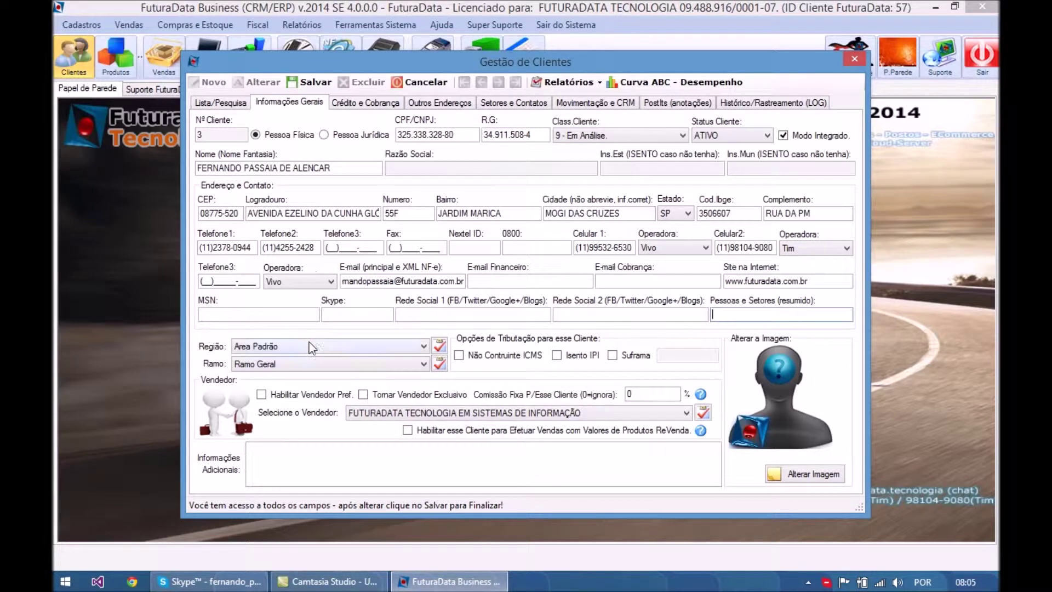
- Check the region and business-sector dropdowns, leaving Area Padrão as the region
{"action": "left_click", "coordinate": [309, 344]}
{"action": "left_click", "coordinate": [305, 360]}
{"action": "left_click", "coordinate": [302, 363]}
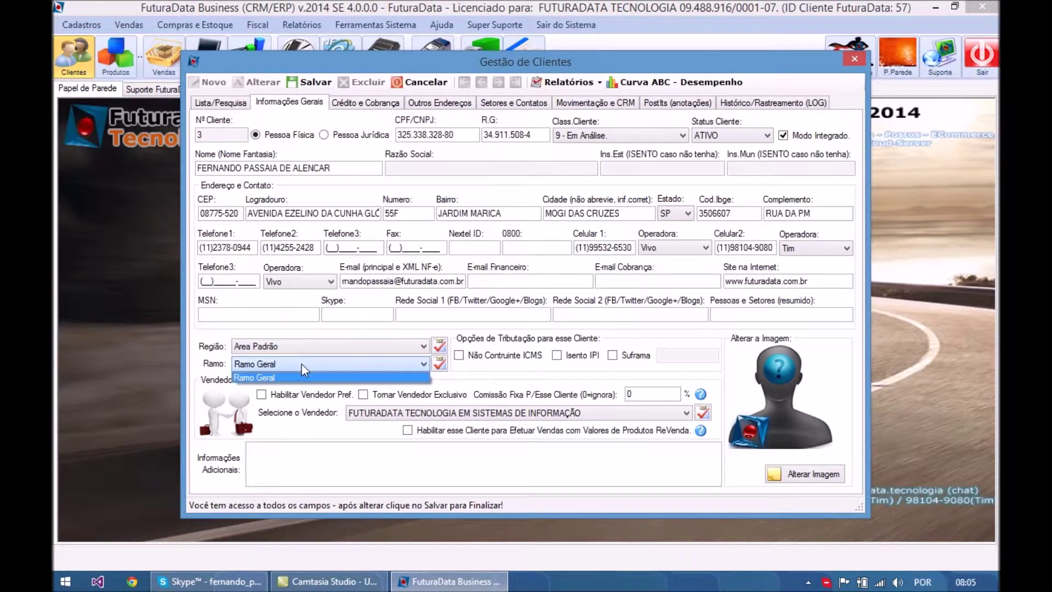
{"action": "left_click", "coordinate": [309, 350]}
- Add the regions Região ABC and Zona Lesta in the region register
{"action": "left_click", "coordinate": [439, 345]}
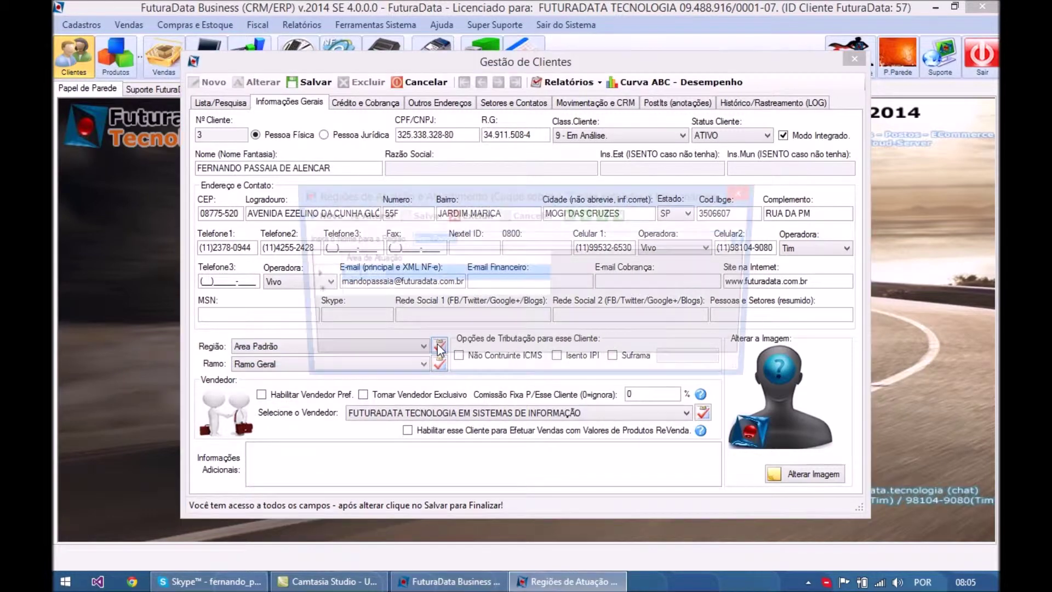
{"action": "left_click", "coordinate": [319, 214]}
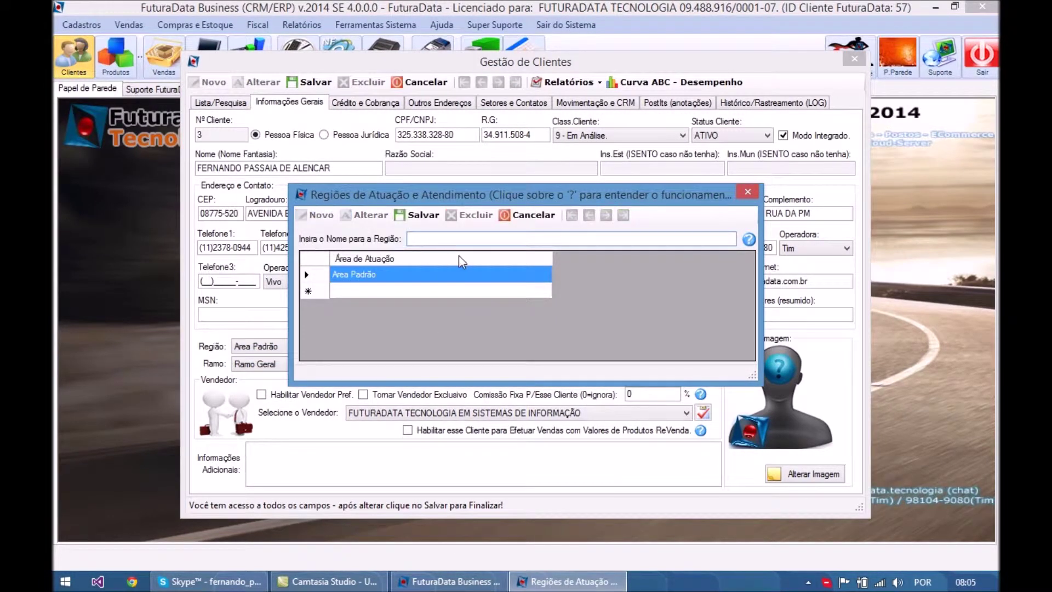
{"action": "type", "text": "Região ABC"}
{"action": "left_click", "coordinate": [419, 215]}
{"action": "key", "text": "Return"}
{"action": "left_click", "coordinate": [319, 215]}
{"action": "type", "text": "Zona Lesta"}
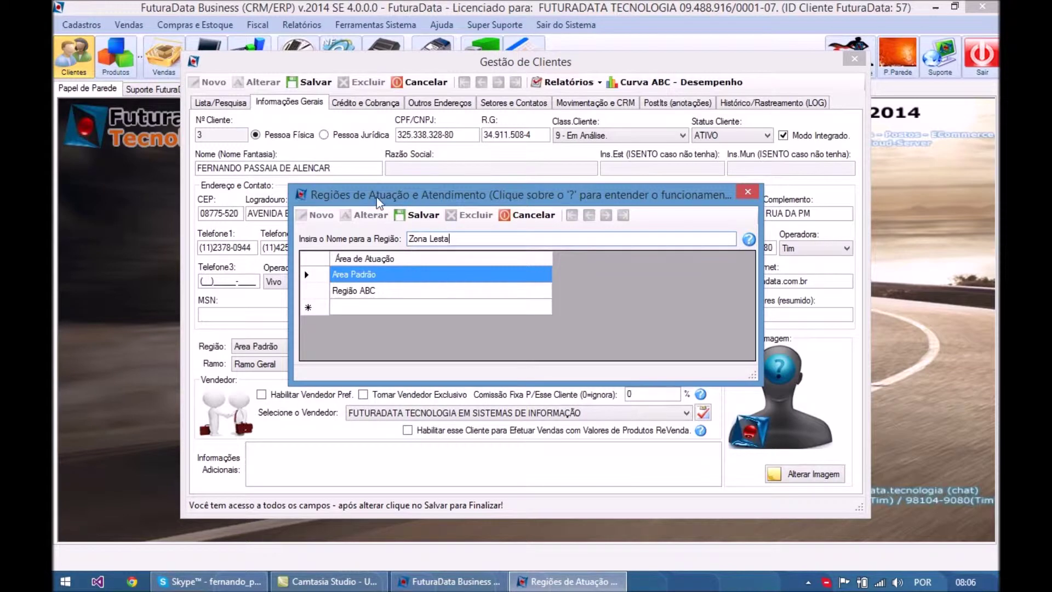
{"action": "left_click", "coordinate": [419, 216]}
{"action": "key", "text": "Return"}
- Add the region Zona Sul, then bring up the business-sector register
{"action": "left_click", "coordinate": [329, 215]}
{"action": "type", "text": "Zona Sul"}
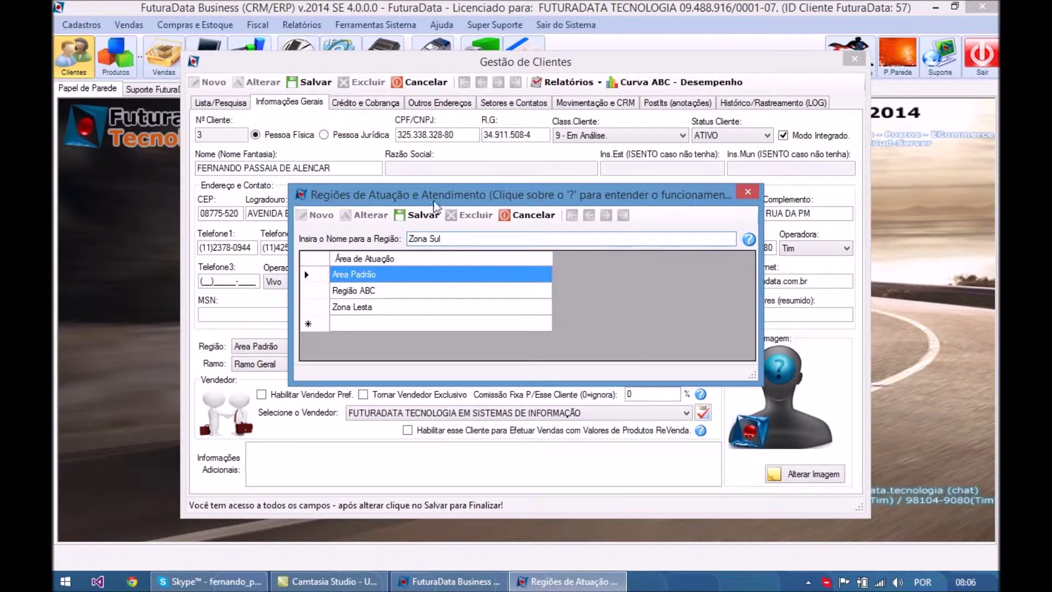
{"action": "left_click", "coordinate": [419, 216]}
{"action": "key", "text": "Return"}
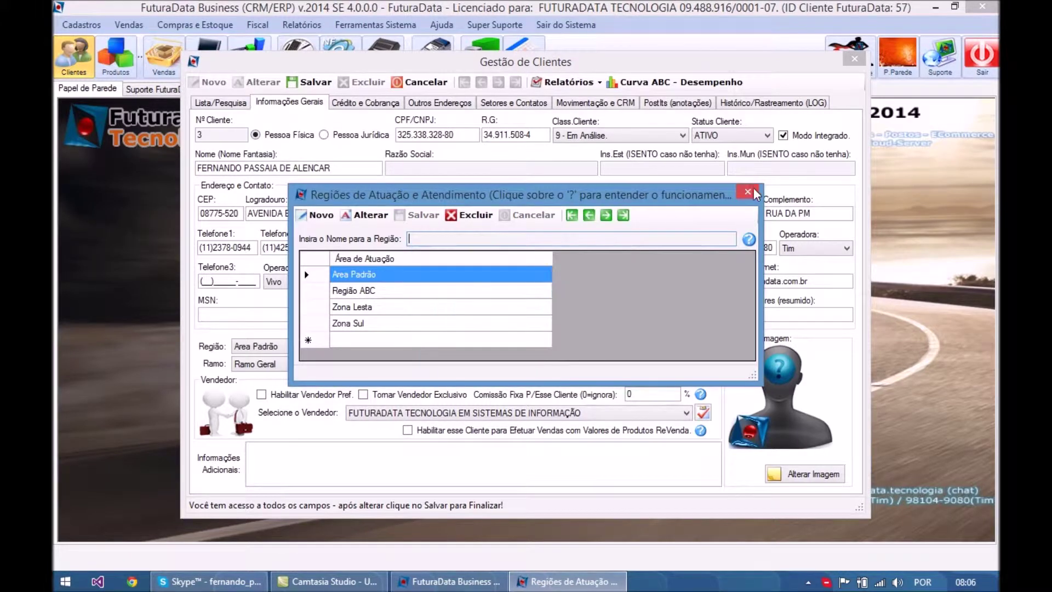
{"action": "left_click", "coordinate": [747, 191]}
{"action": "left_click", "coordinate": [439, 364]}
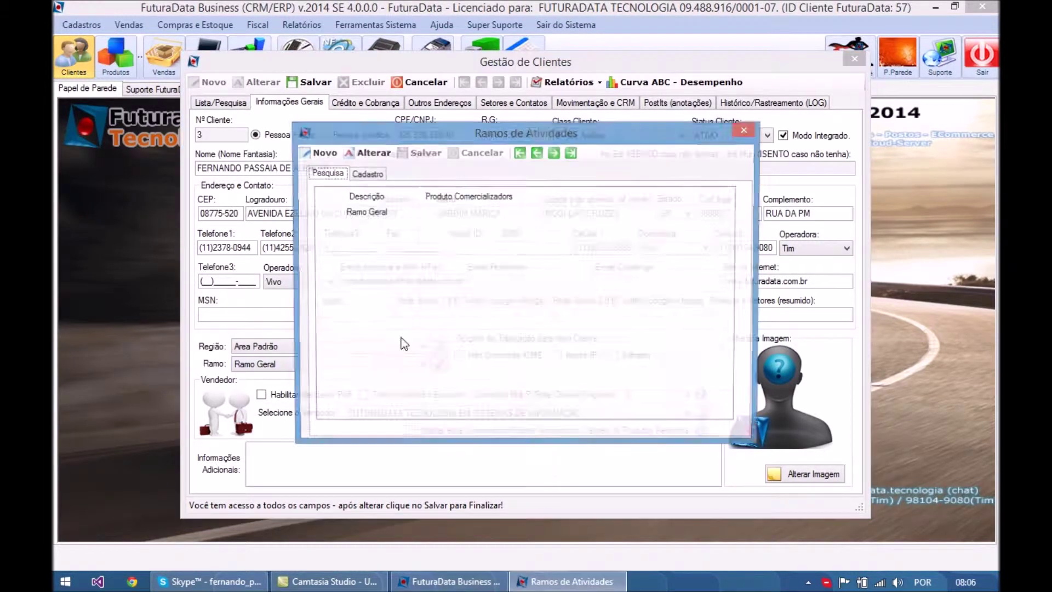
- Add the business sector Auto Peças, with Auto Peças as products sold
{"action": "left_click", "coordinate": [429, 206]}
{"action": "type", "text": "Auto Peças"}
{"action": "key", "text": "Tab"}
{"action": "type", "text": "Auto Peças"}
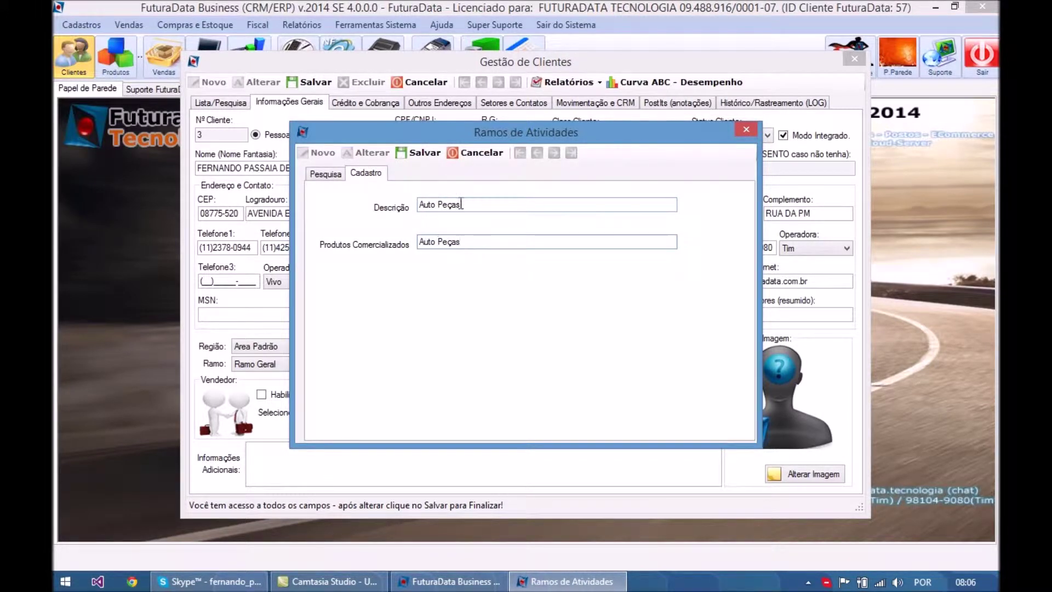
{"action": "left_click", "coordinate": [423, 153]}
- Add the sector Tecnologia da Informação, with products sold 'Tecnologia de Informação'
{"action": "left_click", "coordinate": [318, 153]}
{"action": "left_click", "coordinate": [444, 205]}
{"action": "type", "text": "Tecnologo"}
{"action": "key", "text": "BackSpace"}
{"action": "type", "text": "ia da Infor"}
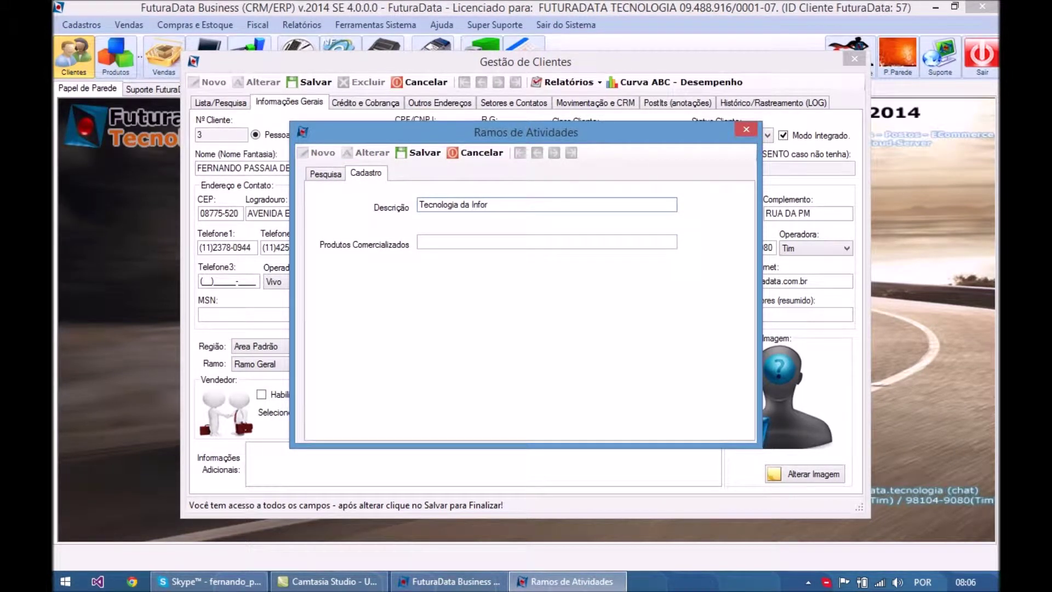
{"action": "type", "text": "mação"}
{"action": "key", "text": "Tab"}
{"action": "type", "text": "Tecnologia de Informação"}
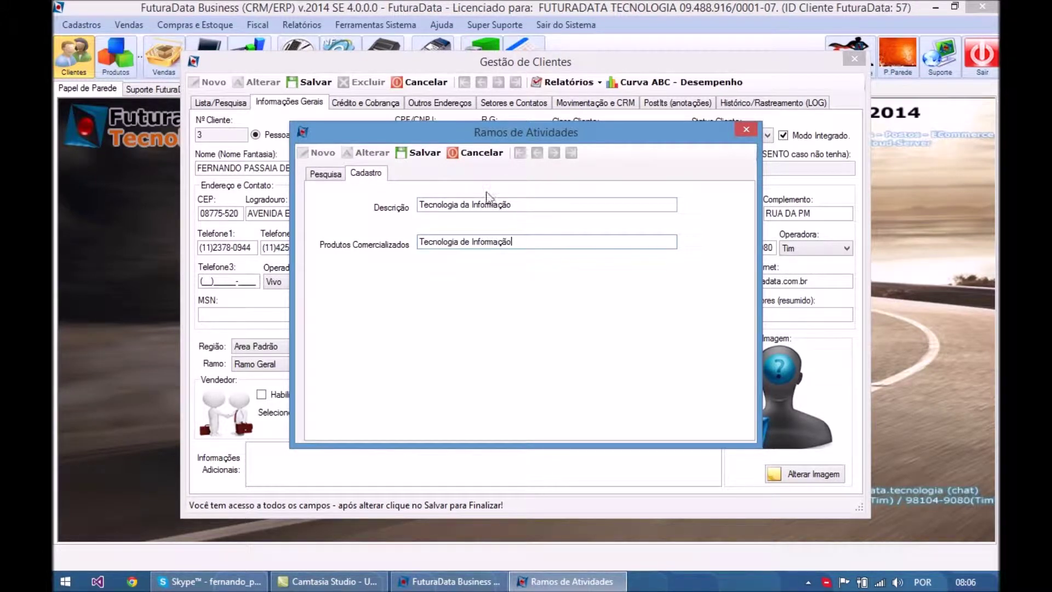
{"action": "left_click", "coordinate": [422, 153]}
{"action": "key", "text": "Return"}
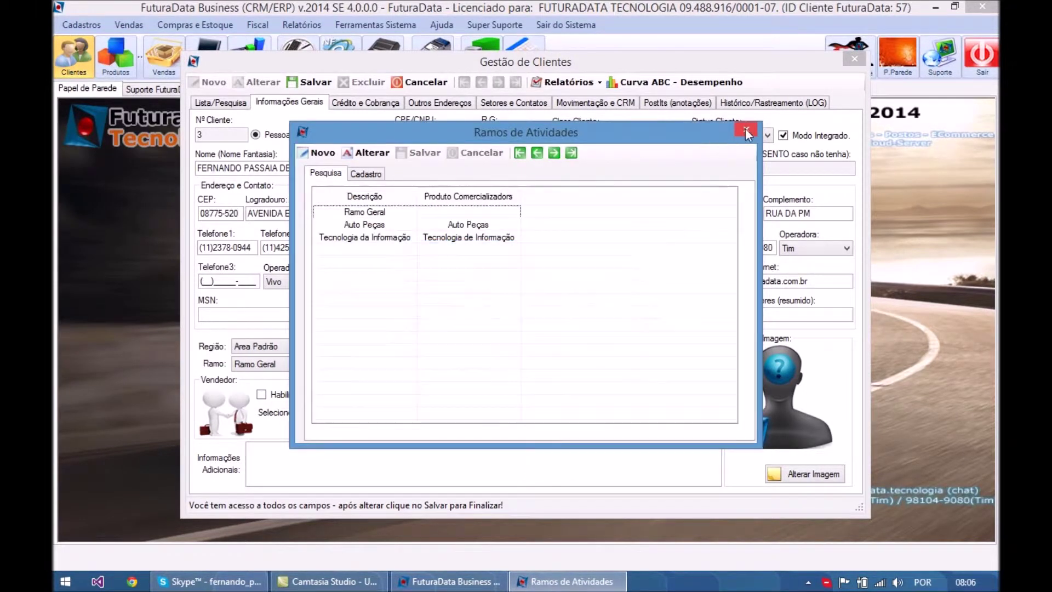
- Assign Tecnologia da Informação as the client's business sector
{"action": "left_click", "coordinate": [746, 129]}
{"action": "left_click", "coordinate": [329, 364]}
{"action": "left_click", "coordinate": [306, 396]}
{"action": "left_click", "coordinate": [296, 347]}
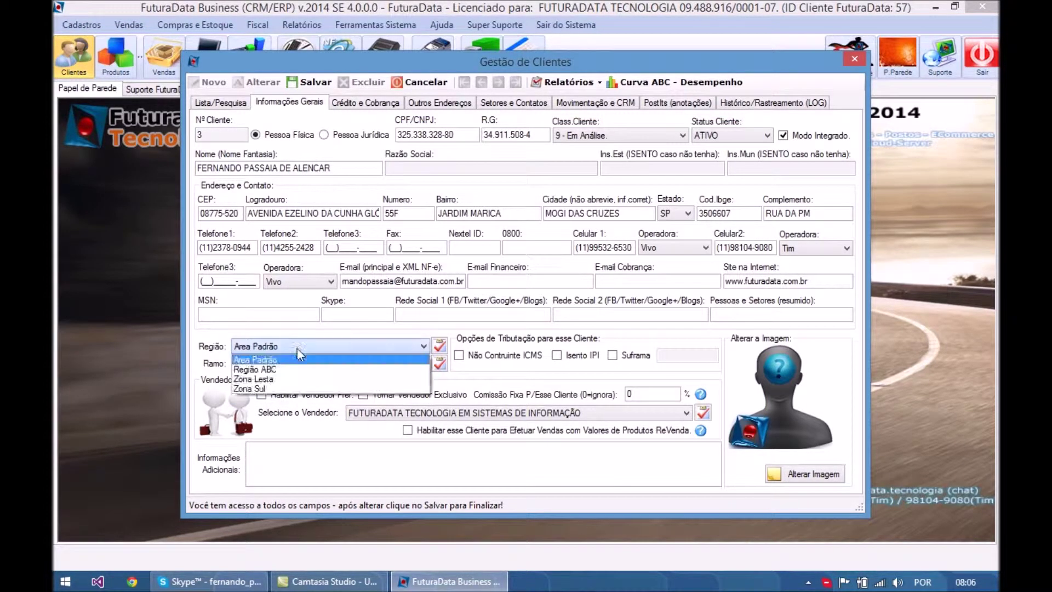
- Set the client's region to Zona Sul and bring up the salesperson register
{"action": "left_click", "coordinate": [286, 388]}
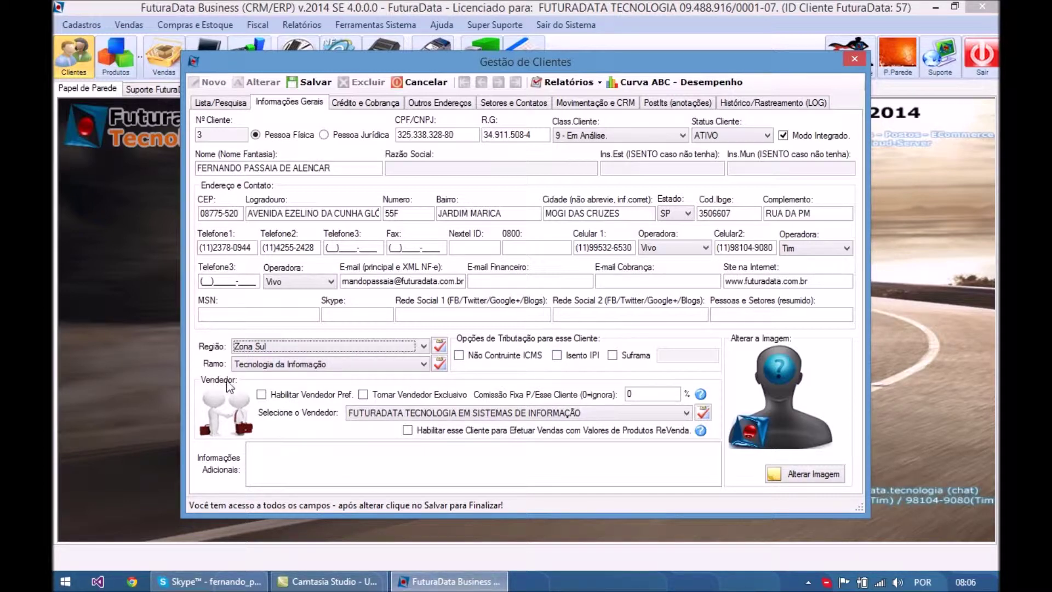
{"action": "left_click", "coordinate": [400, 414]}
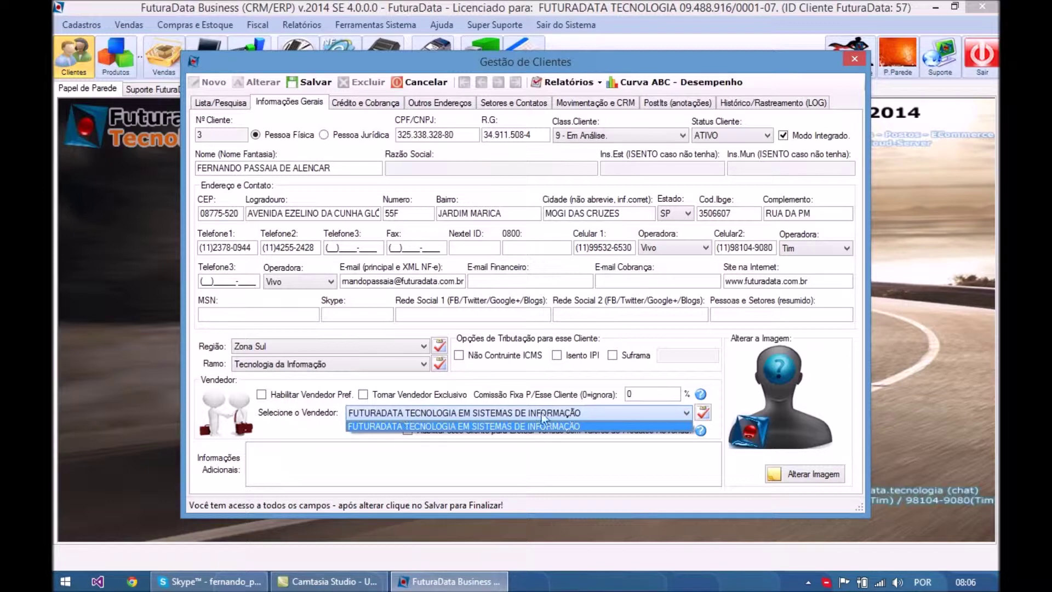
{"action": "left_click", "coordinate": [702, 413]}
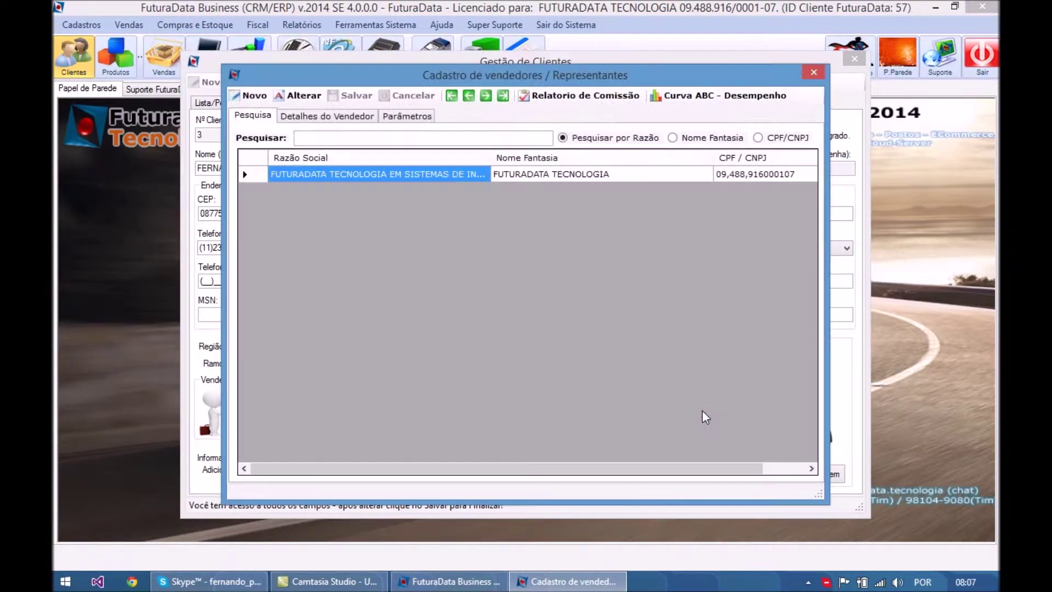
{"action": "left_click", "coordinate": [259, 98]}
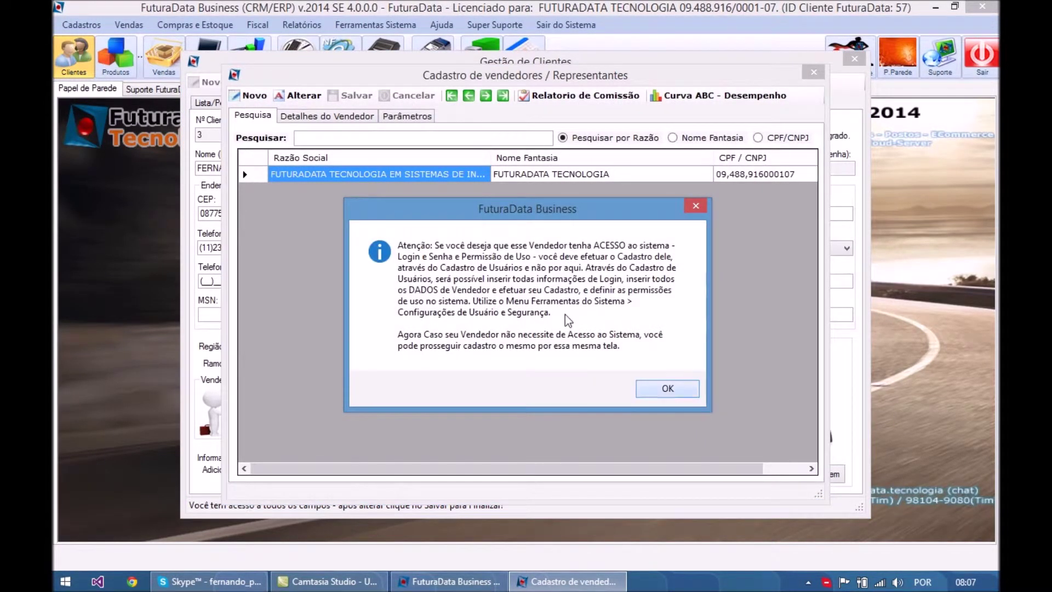
{"action": "key", "text": "Return"}
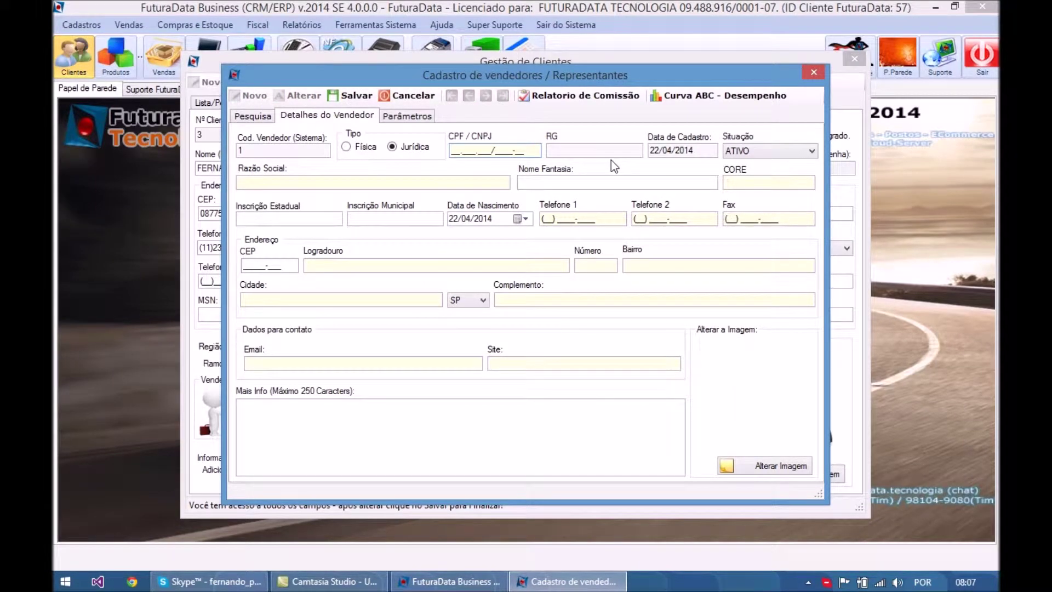
{"action": "left_click", "coordinate": [814, 72]}
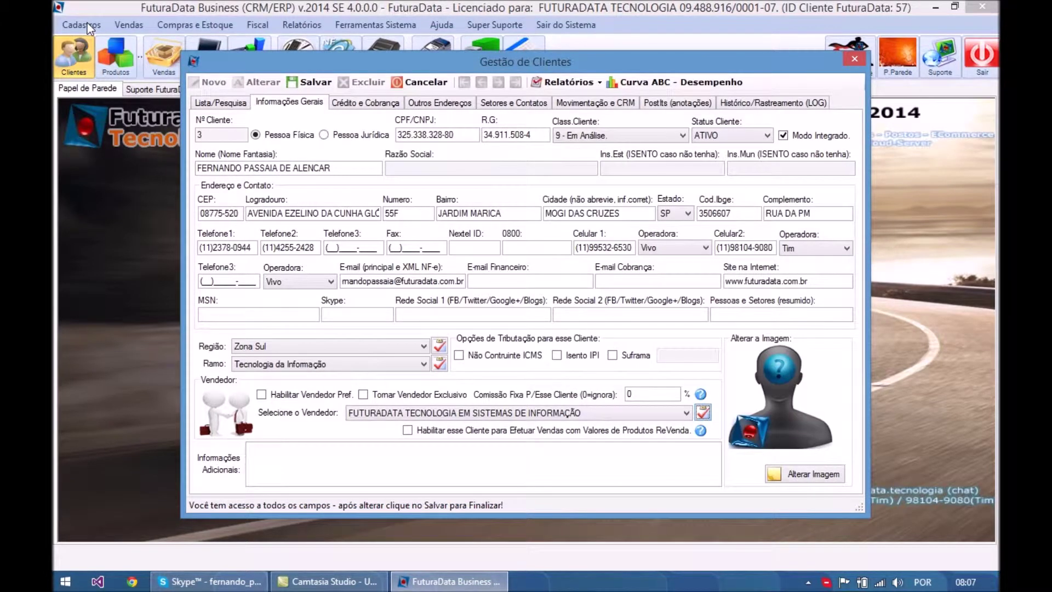
- Keep FUTURADATA TECNOLOGIA as salesperson, marked both preferred and exclusive for this client
{"action": "left_click", "coordinate": [467, 415]}
{"action": "left_click", "coordinate": [467, 415]}
{"action": "left_click", "coordinate": [331, 395]}
{"action": "left_click", "coordinate": [388, 395]}
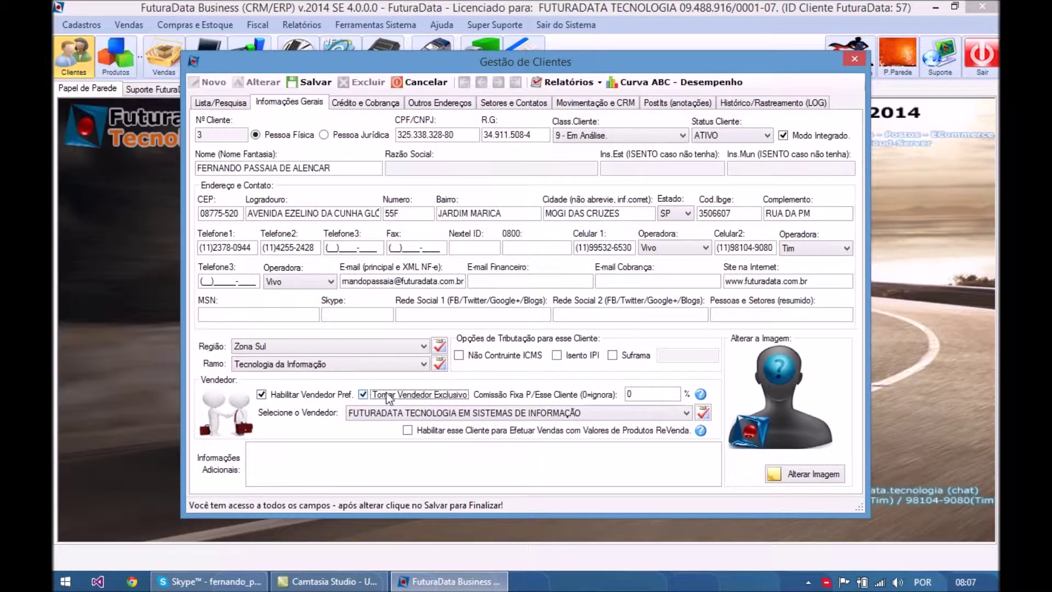
{"action": "left_click", "coordinate": [339, 163]}
{"action": "left_click", "coordinate": [465, 413]}
{"action": "left_click", "coordinate": [467, 421]}
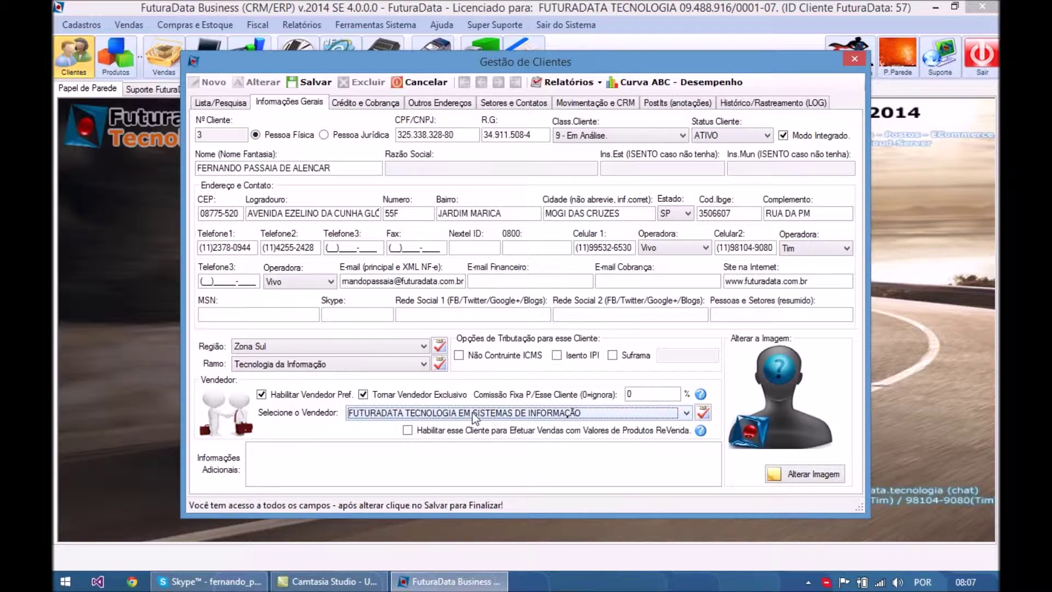
- Leave the fixed client commission at 0,0000 after reading the commission help
{"action": "left_click", "coordinate": [634, 393]}
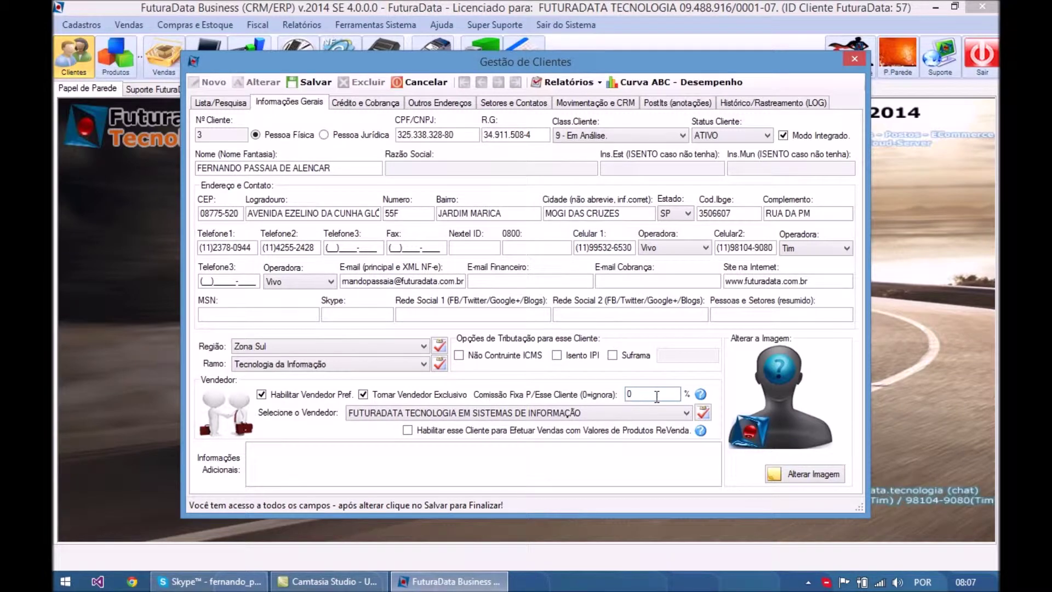
{"action": "left_click", "coordinate": [700, 394]}
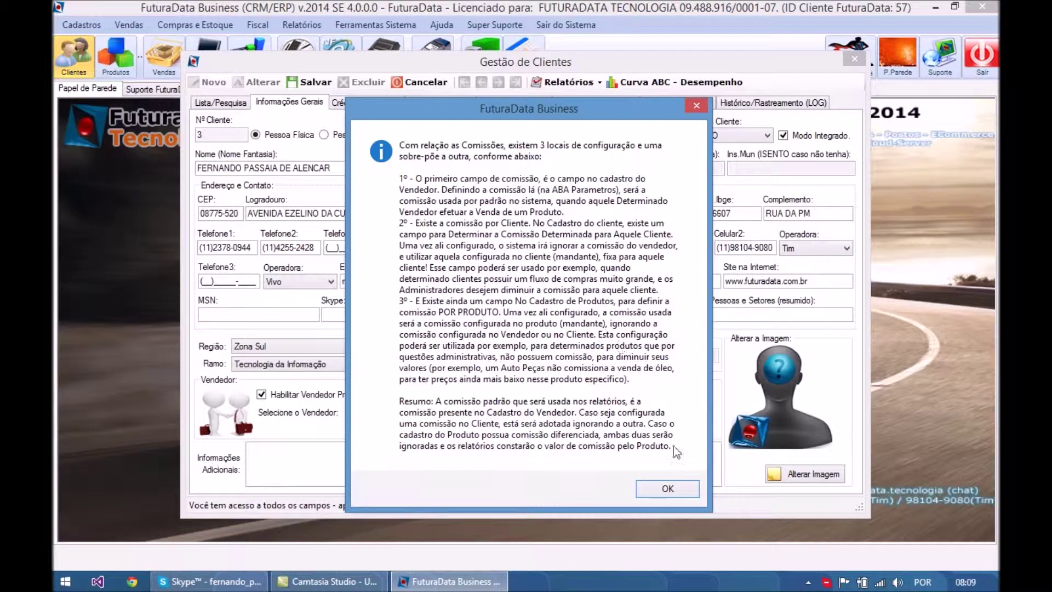
{"action": "left_click", "coordinate": [675, 488]}
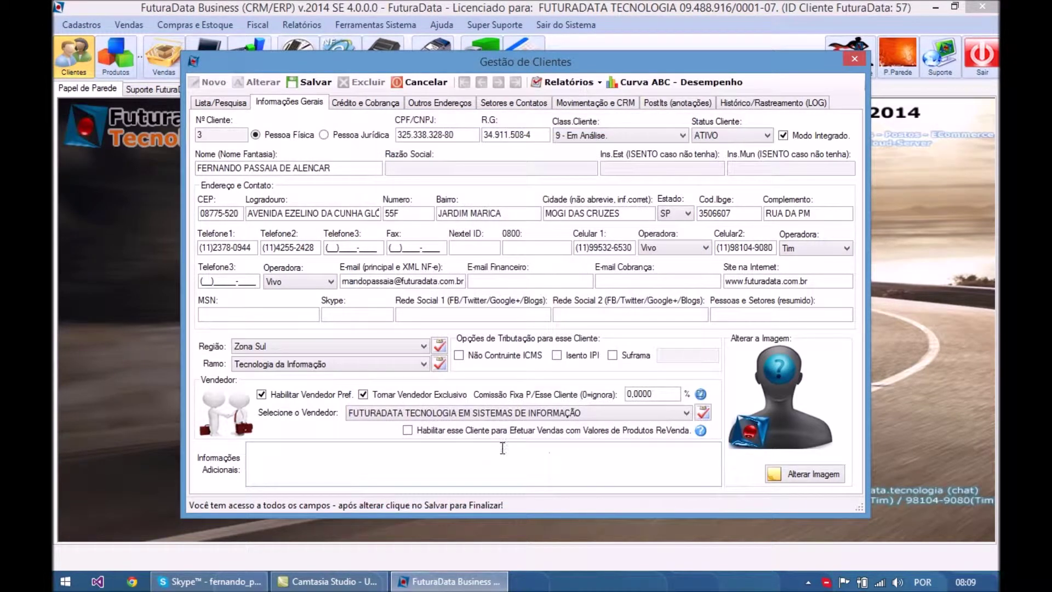
- Enable ReVenda pricing, set LOGO_FD from Imagens as the client picture, and save
{"action": "left_click", "coordinate": [411, 432]}
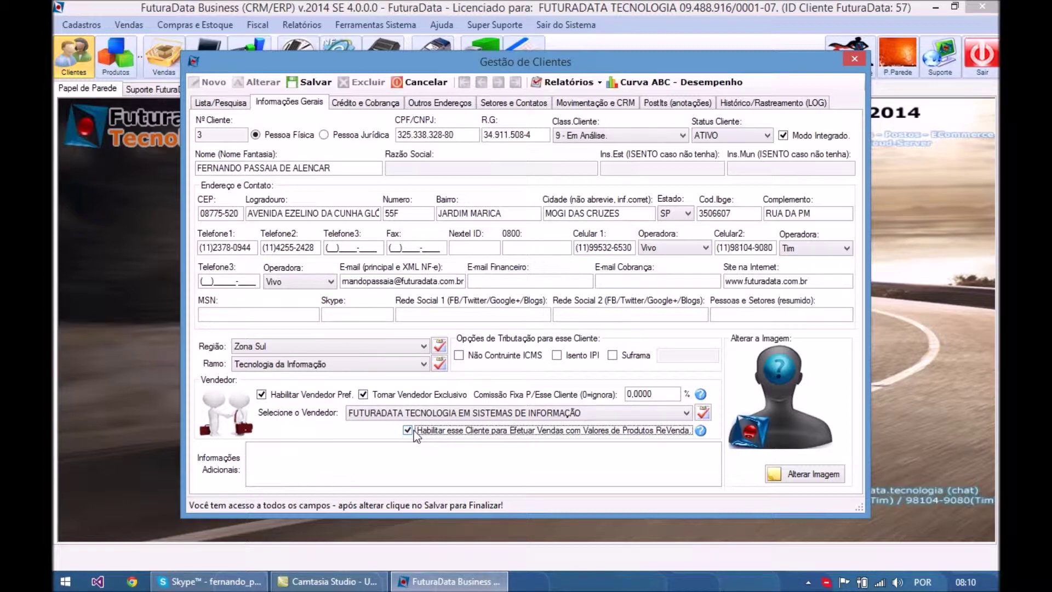
{"action": "left_click", "coordinate": [810, 476]}
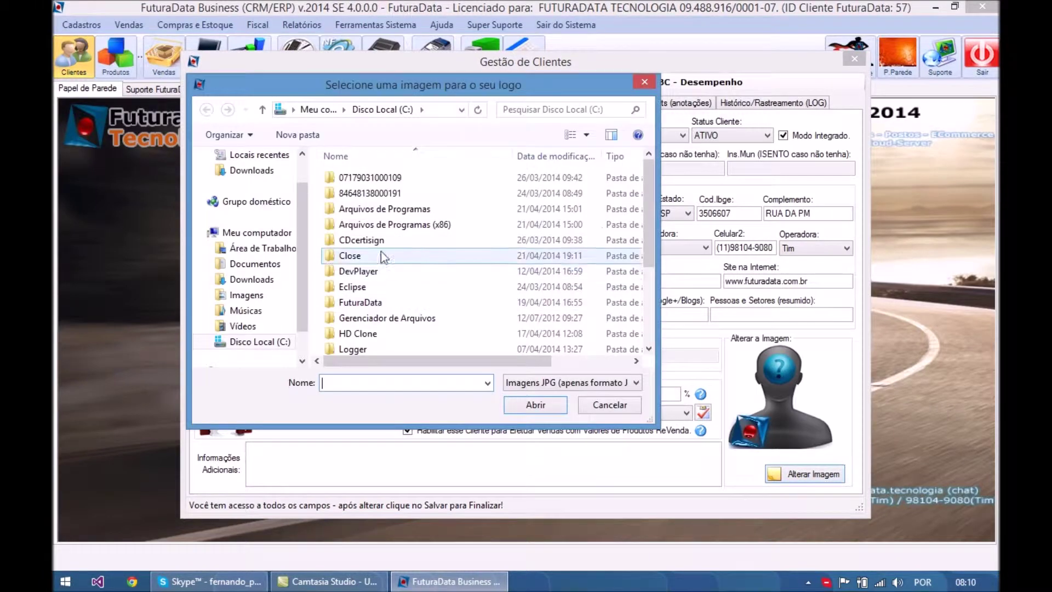
{"action": "left_click", "coordinate": [265, 294]}
{"action": "left_click", "coordinate": [521, 200]}
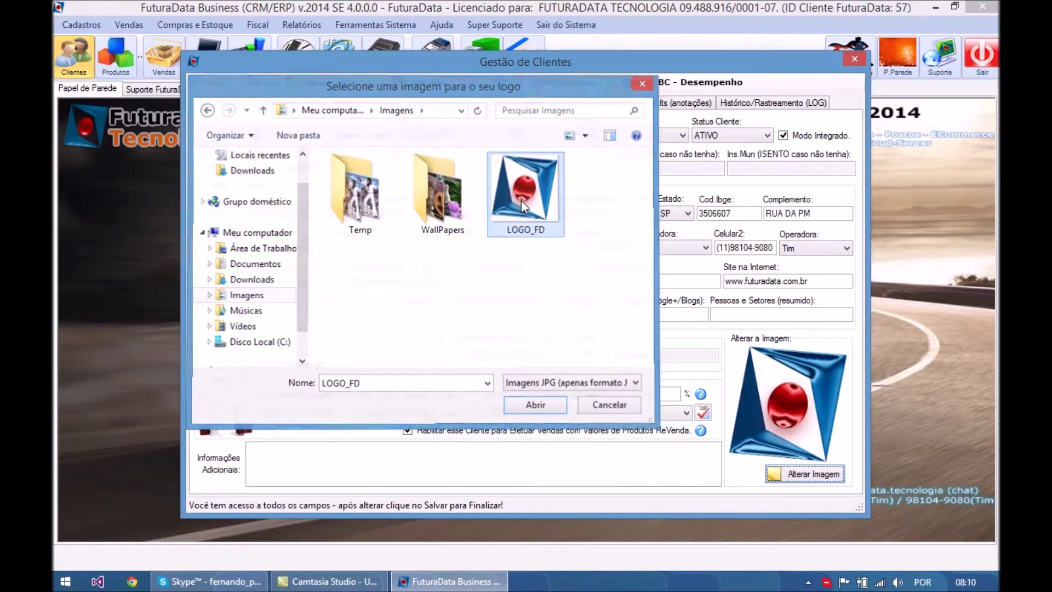
{"action": "double_click", "coordinate": [521, 201]}
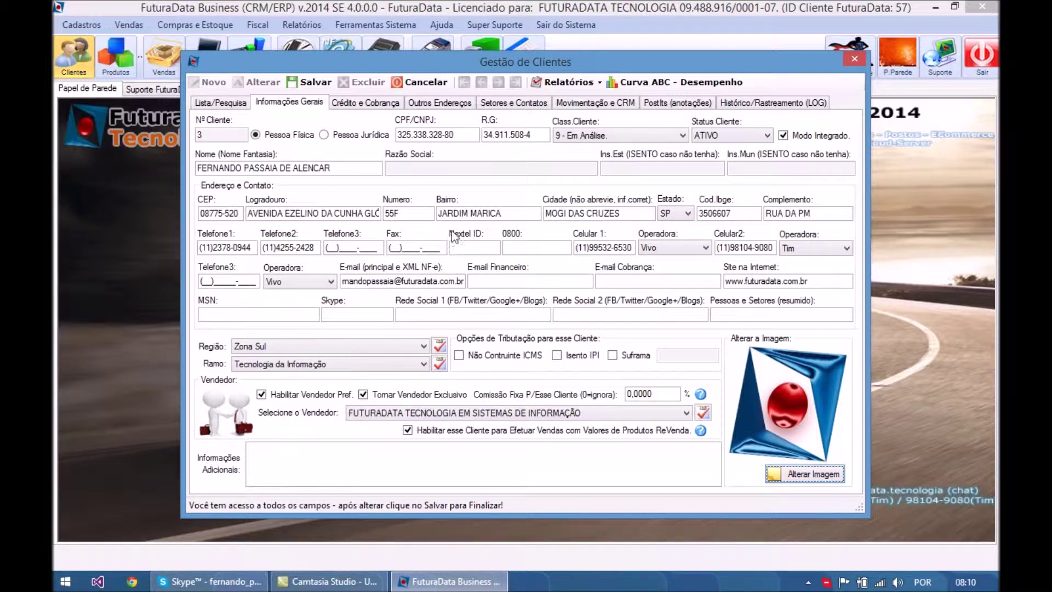
{"action": "left_click", "coordinate": [315, 87]}
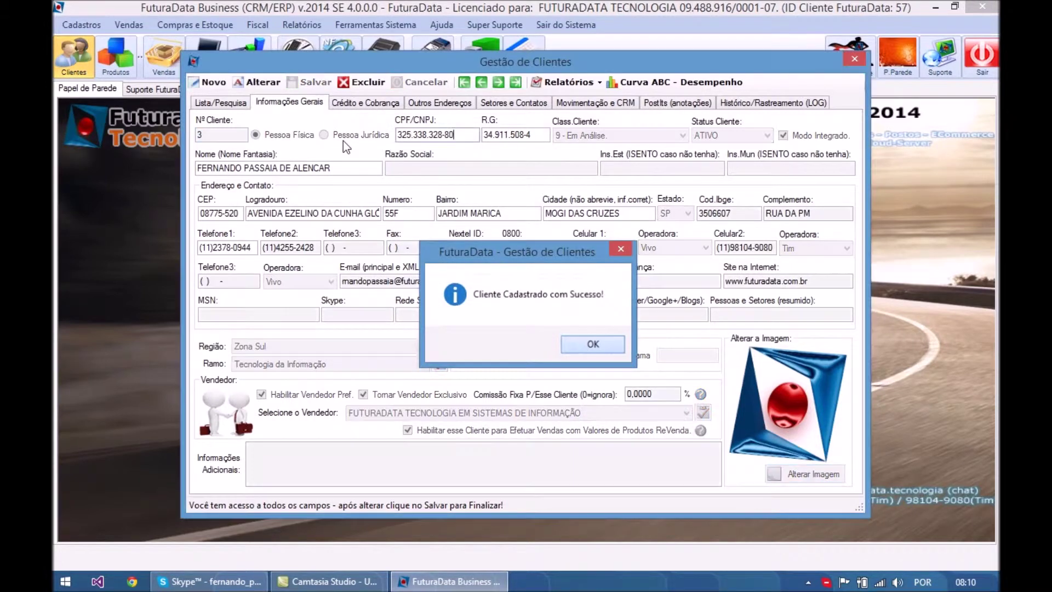
- Reopen client 3 from the client list in edit mode
{"action": "key", "text": "Return"}
{"action": "left_click", "coordinate": [248, 103]}
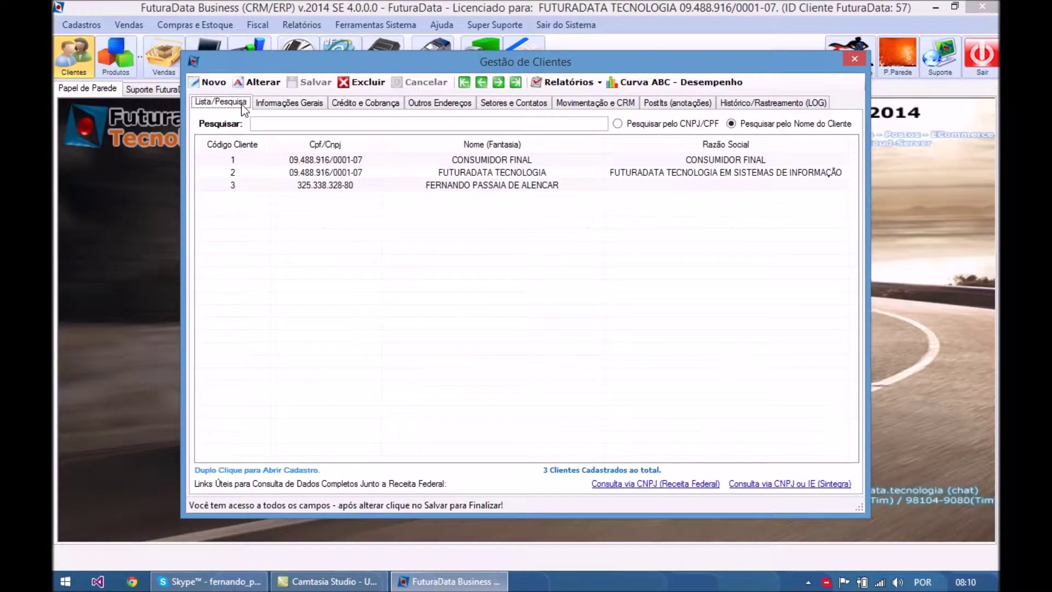
{"action": "double_click", "coordinate": [461, 186]}
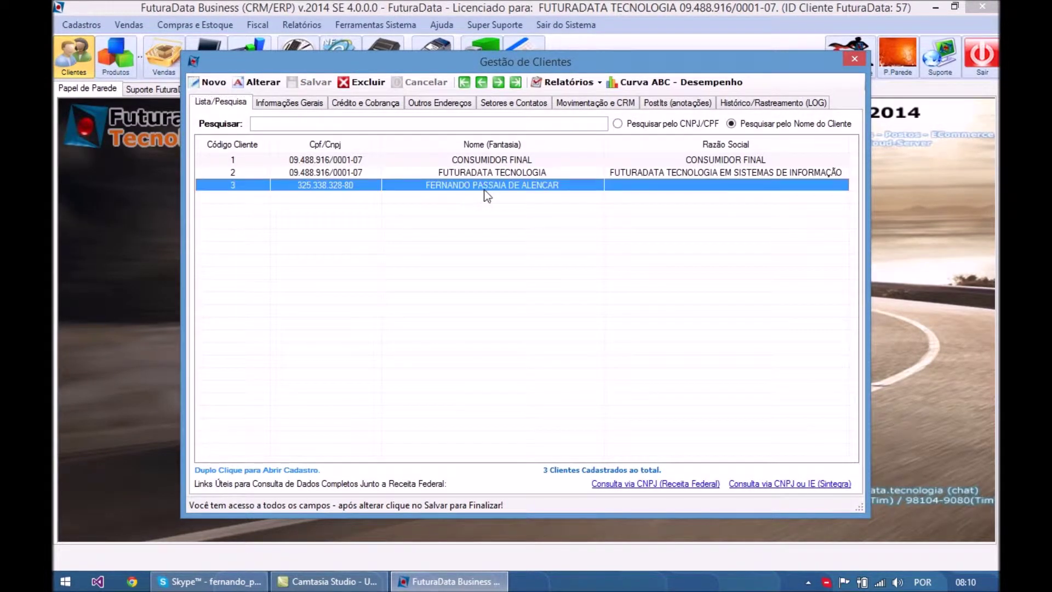
{"action": "left_click", "coordinate": [227, 103]}
{"action": "left_click", "coordinate": [289, 103]}
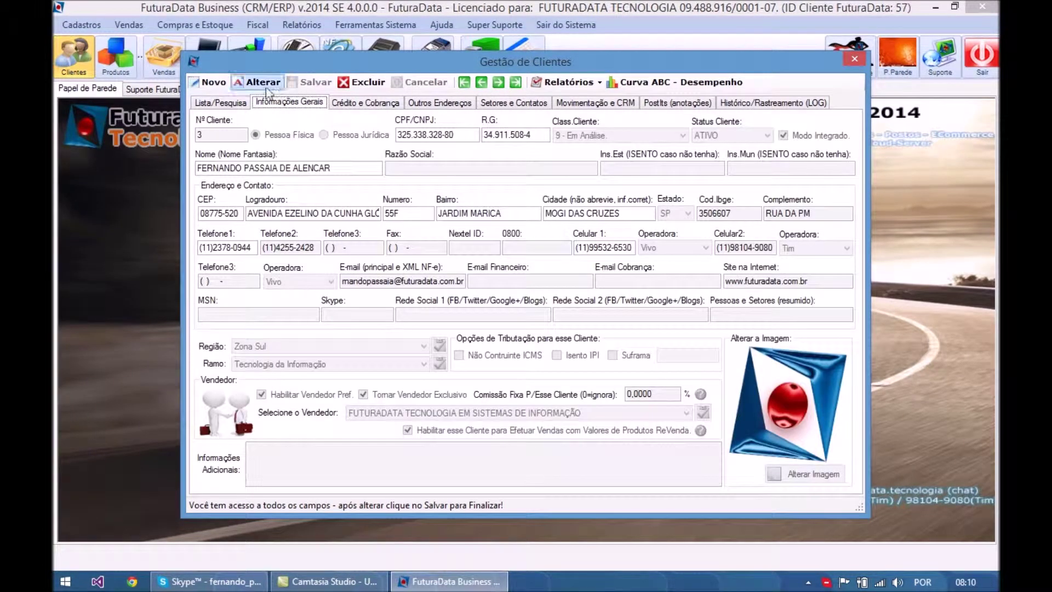
{"action": "left_click", "coordinate": [256, 82]}
- Review the credit and billing settings and status options, keeping the client ATIVO
{"action": "left_click", "coordinate": [357, 104]}
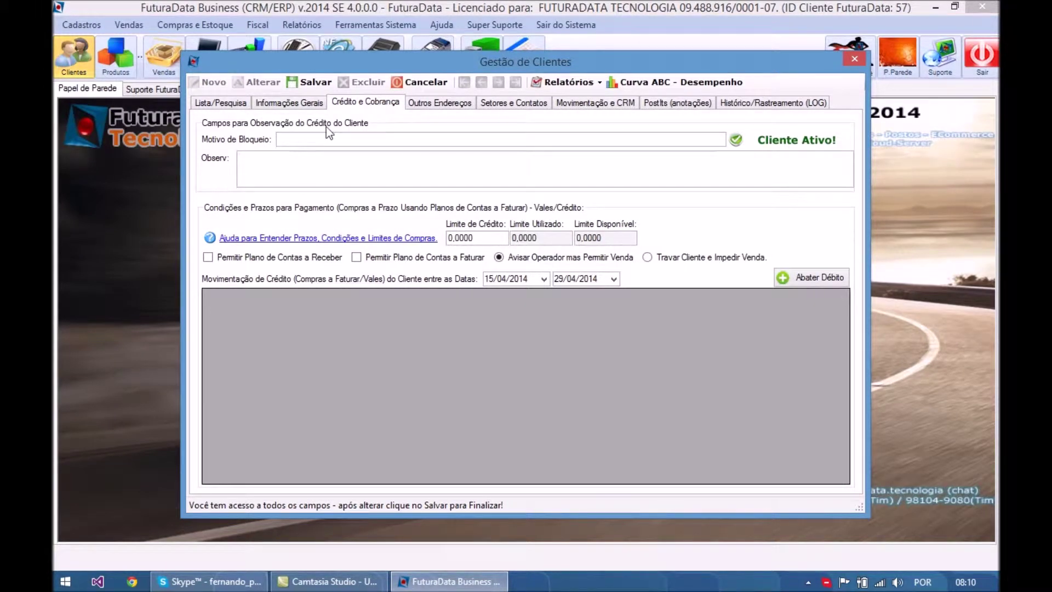
{"action": "left_click", "coordinate": [331, 142]}
{"action": "left_click", "coordinate": [302, 104]}
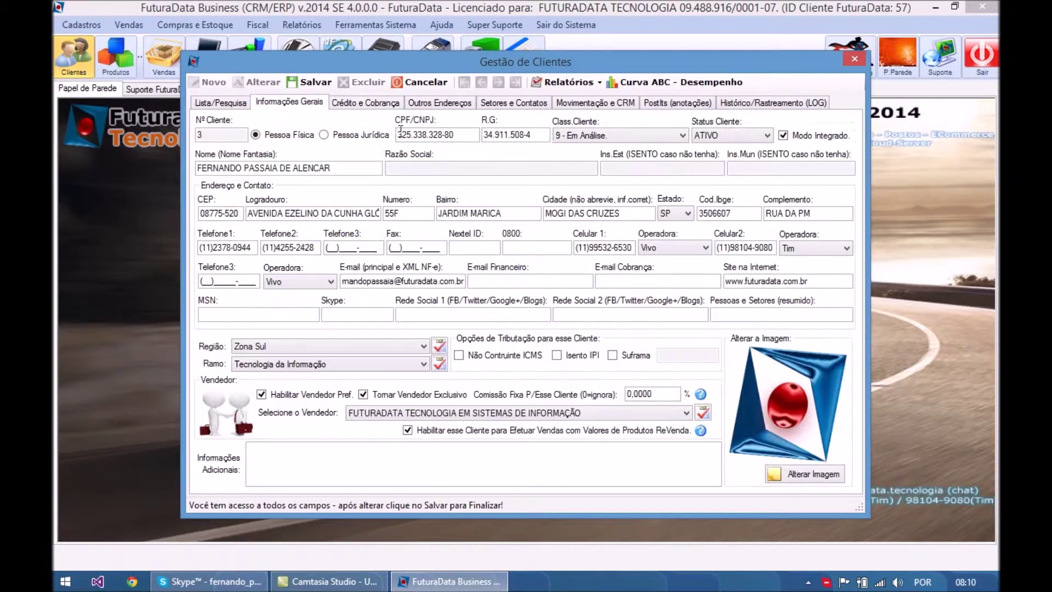
{"action": "left_click", "coordinate": [712, 135]}
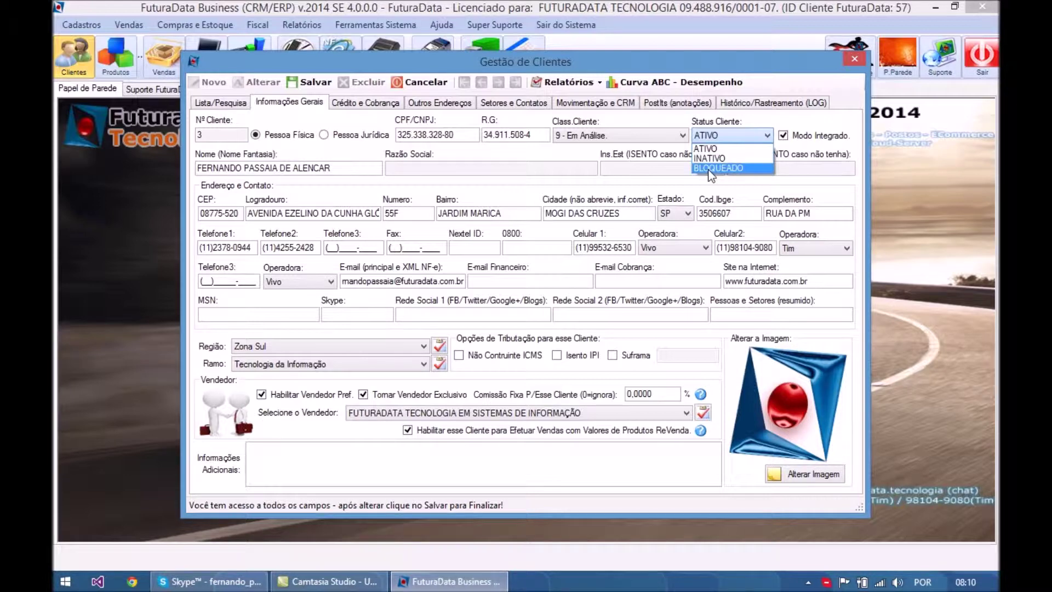
{"action": "left_click", "coordinate": [345, 105]}
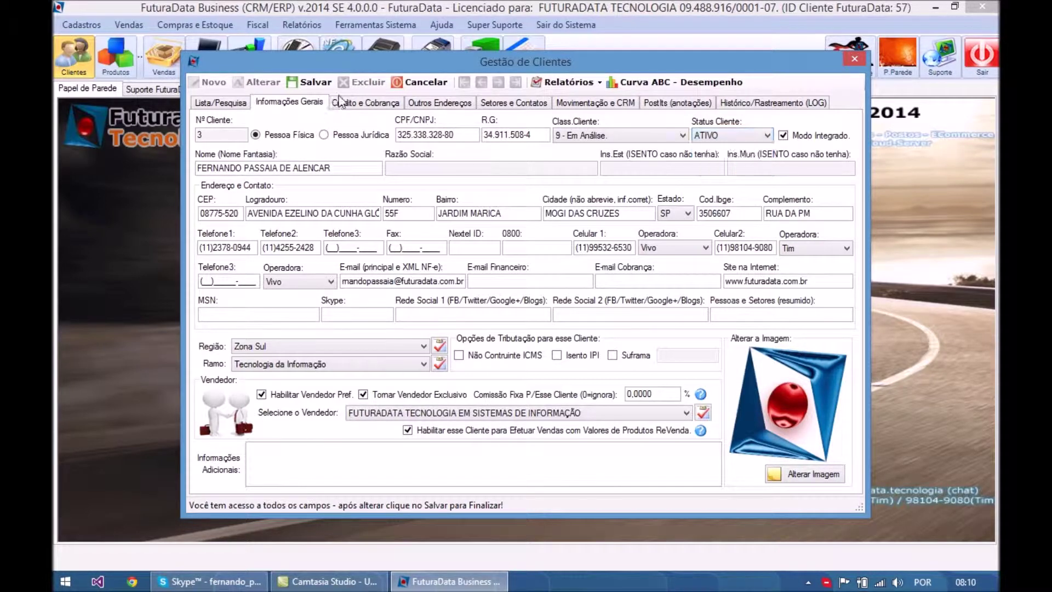
- Allow receivable and billable account plans and enter a 1000 credit limit
{"action": "left_click", "coordinate": [347, 106]}
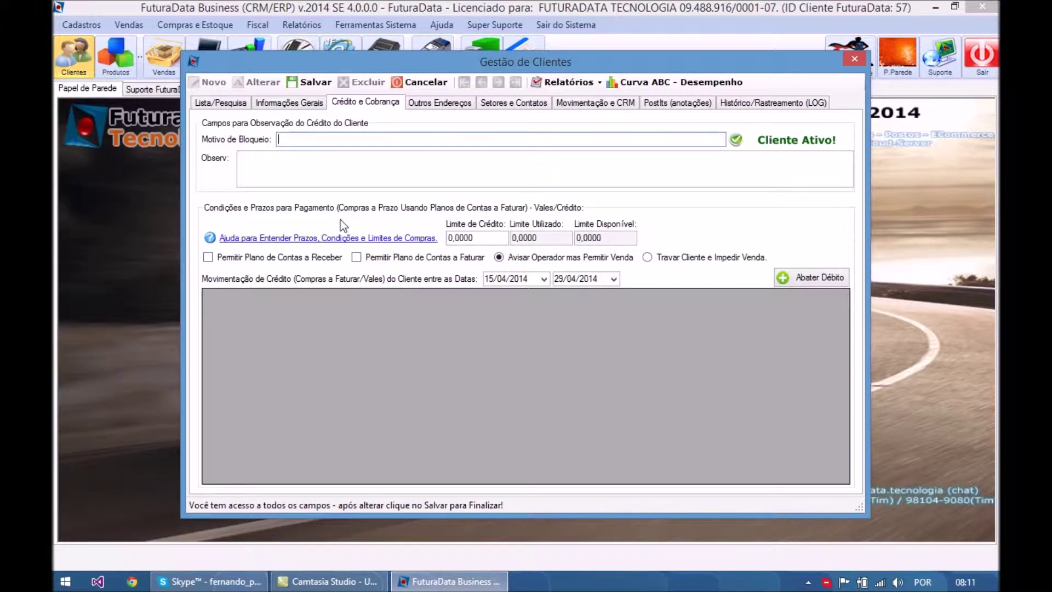
{"action": "left_click", "coordinate": [230, 259]}
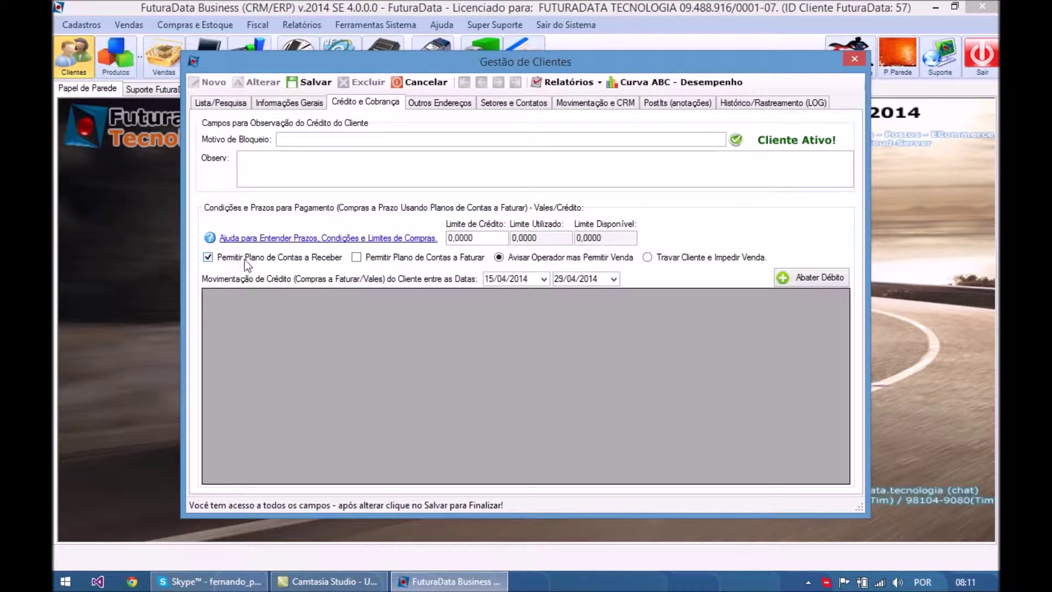
{"action": "left_click", "coordinate": [368, 258]}
{"action": "left_click", "coordinate": [449, 238]}
{"action": "type", "text": "1000"}
{"action": "left_click", "coordinate": [542, 242]}
- Check the used and available limits and choose Travar Cliente e Impedir Venda
{"action": "left_click", "coordinate": [623, 238]}
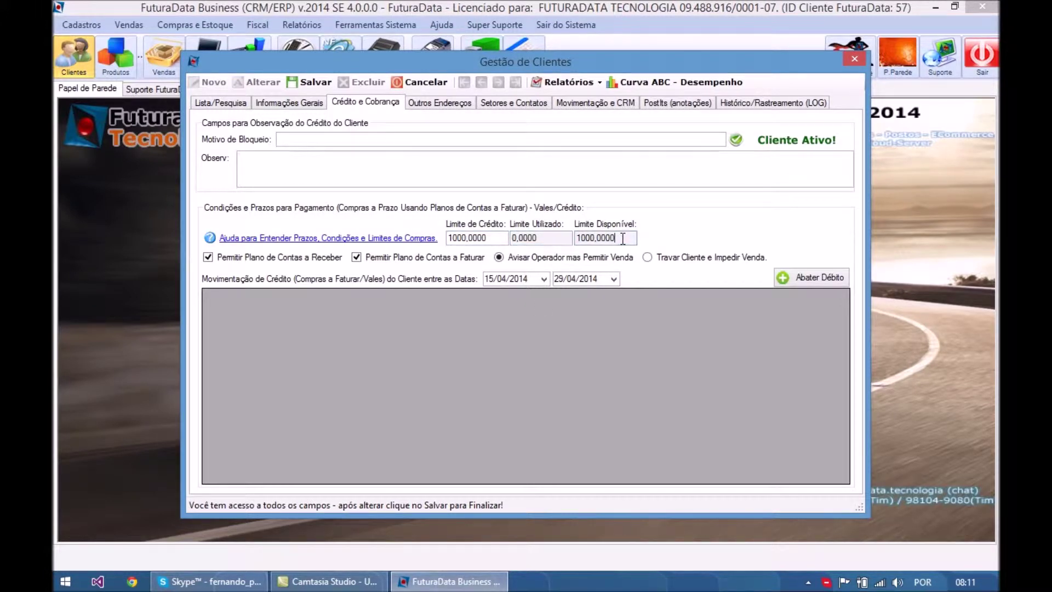
{"action": "left_click", "coordinate": [548, 239]}
{"action": "left_click_drag", "start_coordinate": [549, 239], "coordinate": [495, 234]}
{"action": "left_click_drag", "start_coordinate": [626, 240], "coordinate": [567, 239]}
{"action": "left_click", "coordinate": [584, 260]}
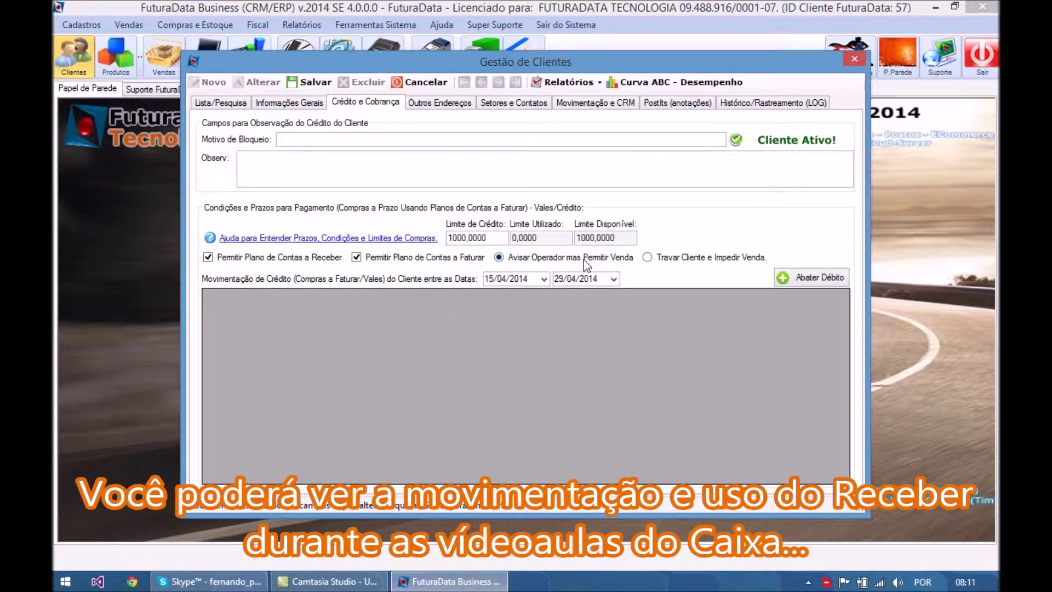
{"action": "left_click", "coordinate": [676, 260]}
- Recheck the 1000,0000 credit limit value and show the Outros Endereços page
{"action": "left_click", "coordinate": [493, 240]}
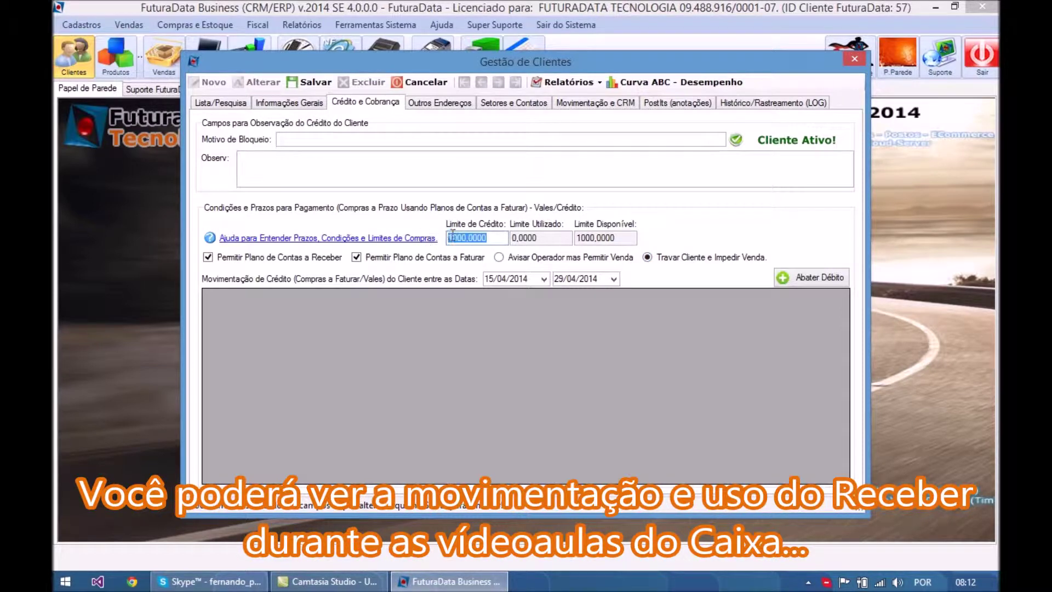
{"action": "left_click_drag", "start_coordinate": [496, 237], "coordinate": [445, 239]}
{"action": "left_click", "coordinate": [495, 235]}
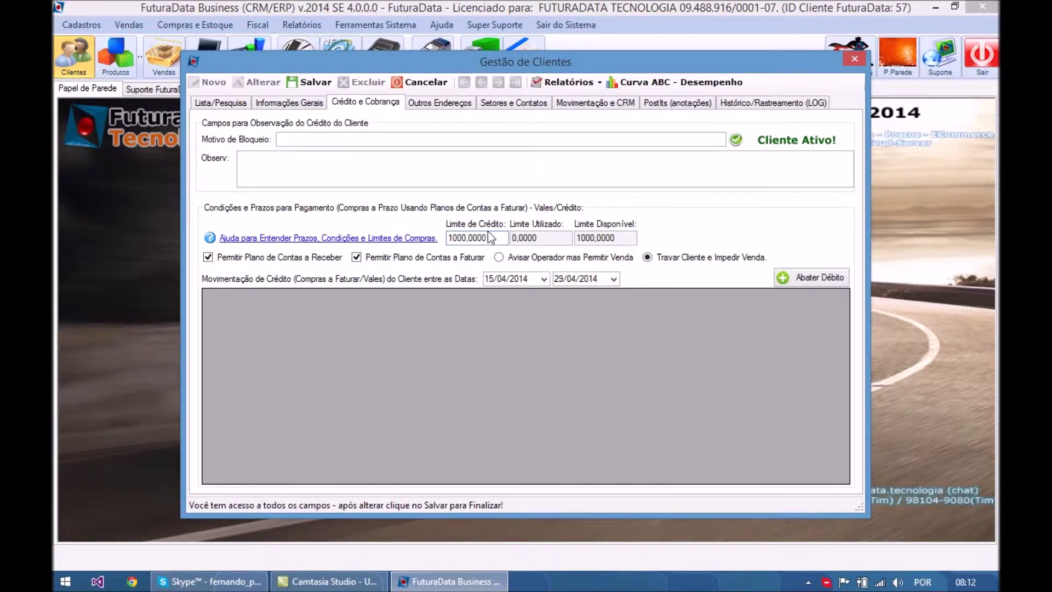
{"action": "double_click", "coordinate": [485, 237]}
{"action": "left_click", "coordinate": [484, 239]}
{"action": "left_click_drag", "start_coordinate": [495, 238], "coordinate": [442, 241]}
{"action": "left_click", "coordinate": [458, 238]}
{"action": "left_click_drag", "start_coordinate": [459, 237], "coordinate": [494, 236]}
{"action": "left_click", "coordinate": [494, 236]}
{"action": "left_click", "coordinate": [428, 102]}
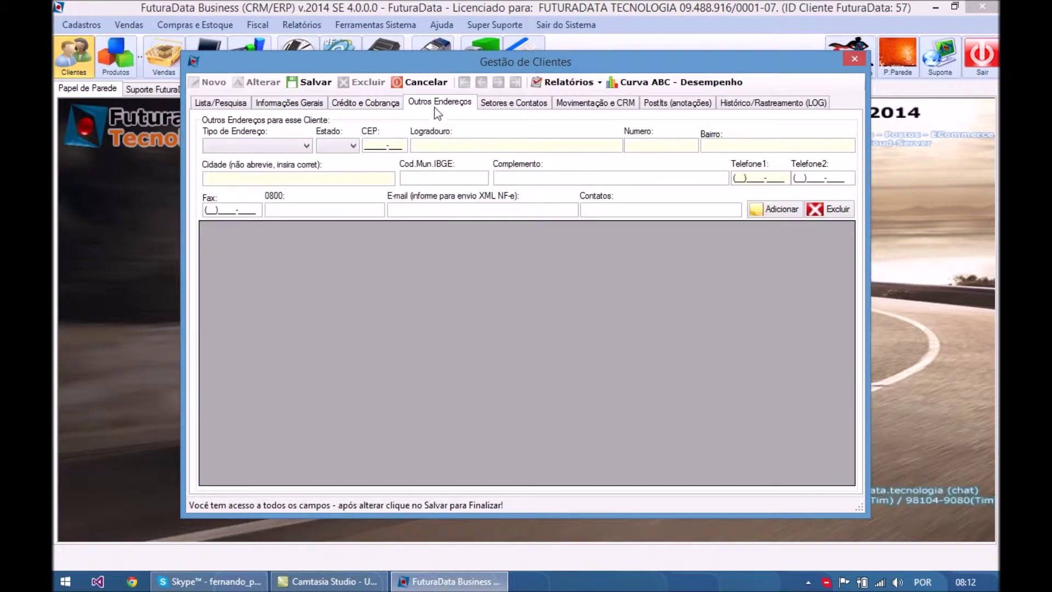
- Review the address types and Setores e Contatos fields, then show the empty Movimentação e CRM history
{"action": "left_click", "coordinate": [294, 144]}
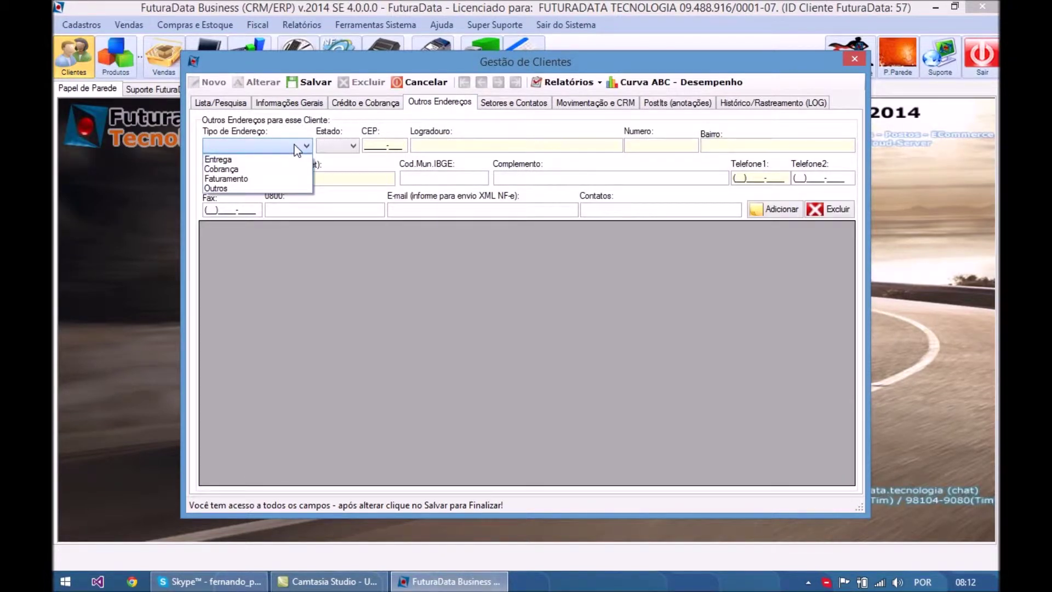
{"action": "left_click", "coordinate": [335, 122]}
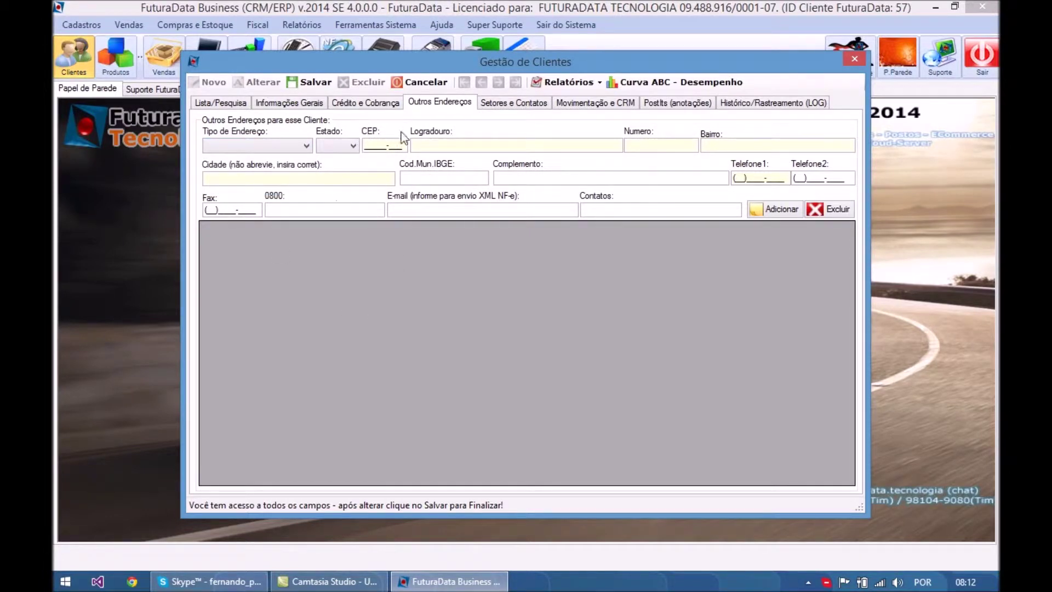
{"action": "left_click", "coordinate": [523, 104]}
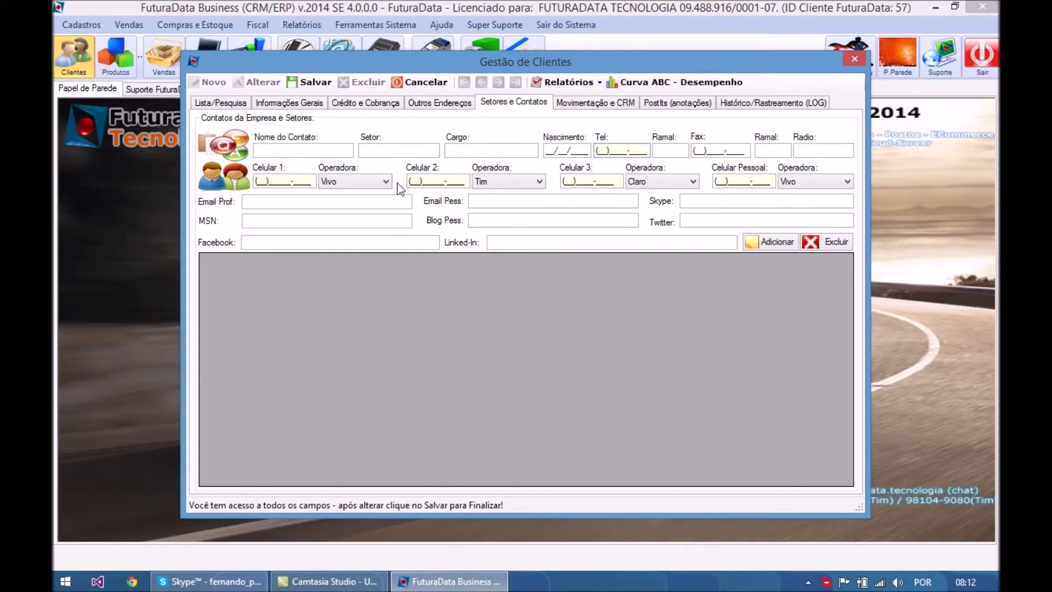
{"action": "left_click", "coordinate": [670, 151]}
{"action": "left_click", "coordinate": [571, 104]}
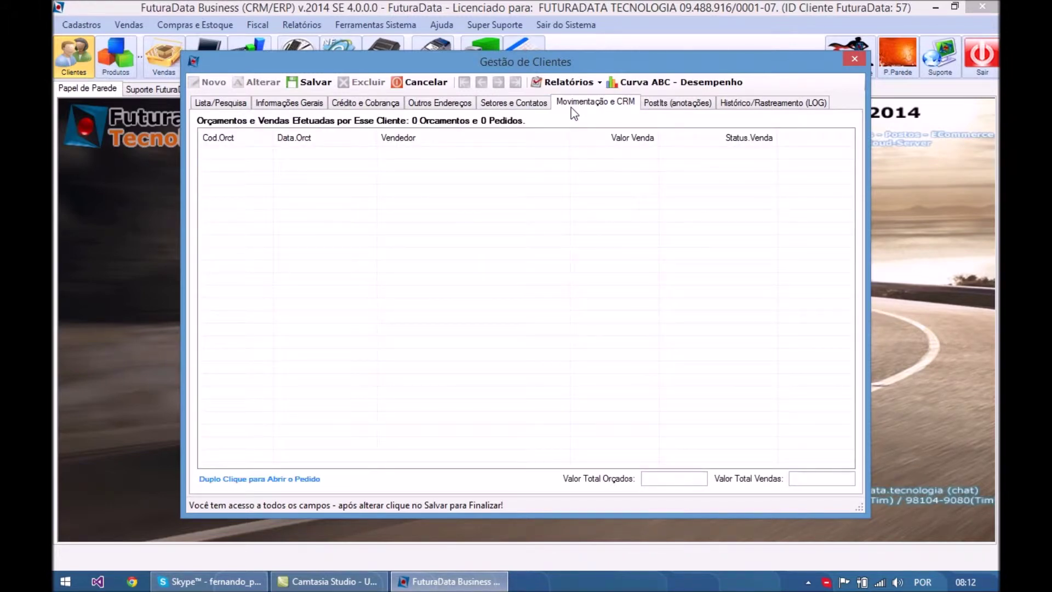
- Save the client, then open FUTURADATA TECNOLOGIA's Movimentação e CRM history
{"action": "left_click", "coordinate": [314, 84]}
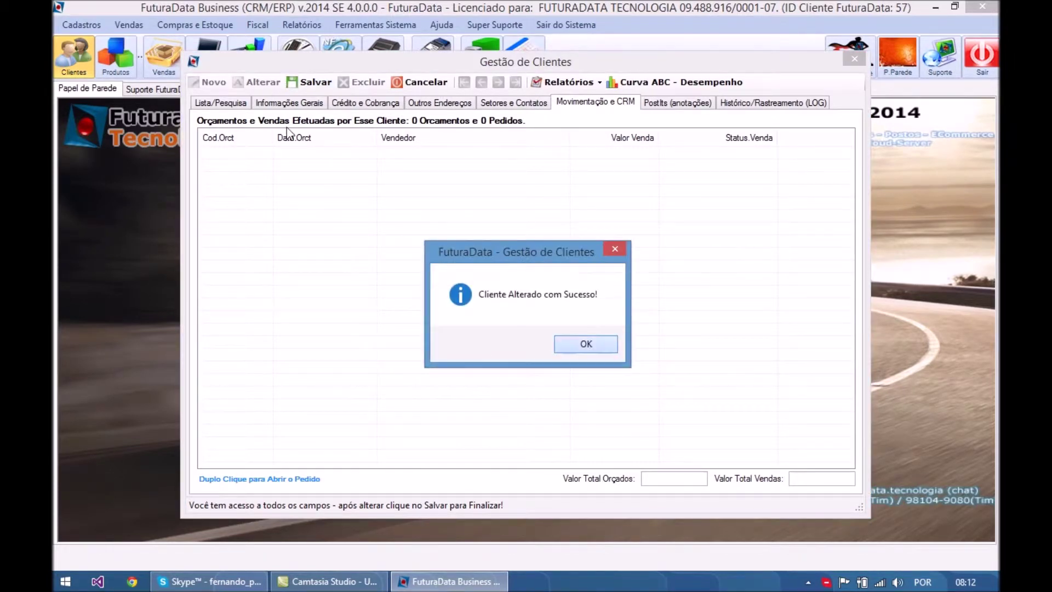
{"action": "key", "text": "Return"}
{"action": "left_click", "coordinate": [232, 104]}
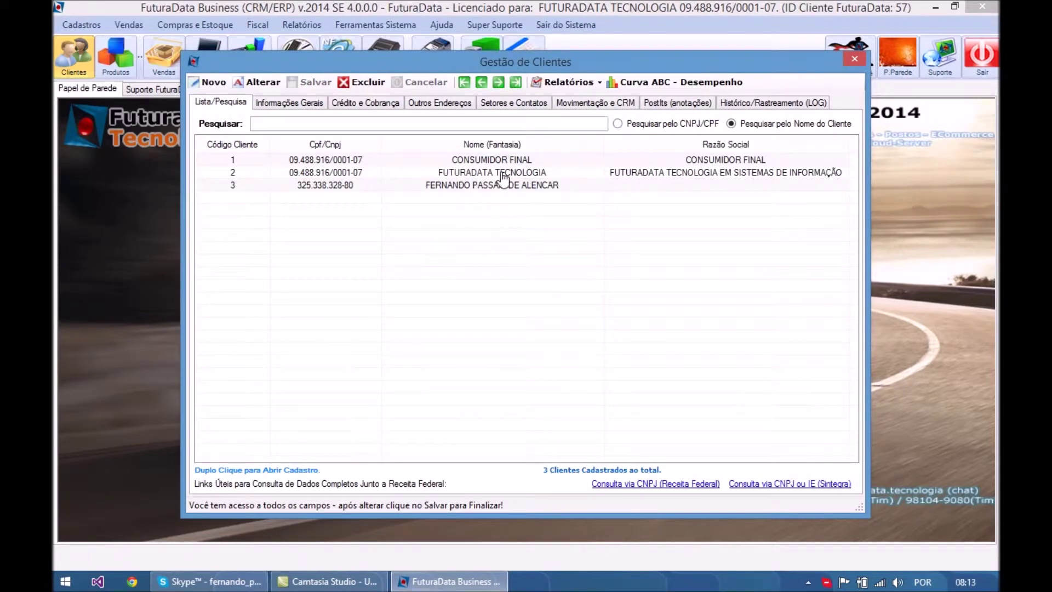
{"action": "double_click", "coordinate": [502, 173]}
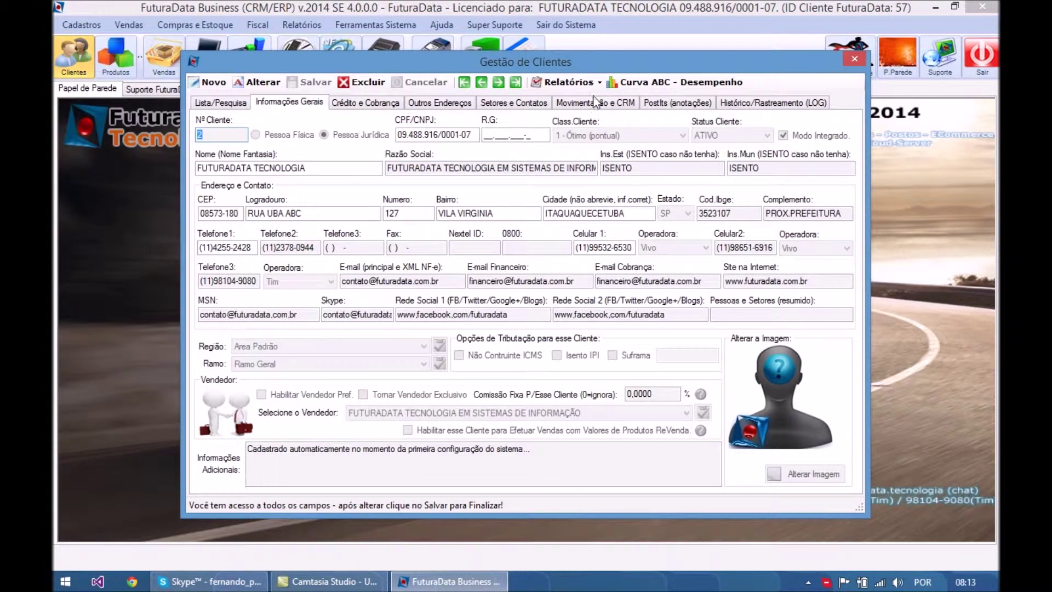
{"action": "left_click", "coordinate": [594, 104]}
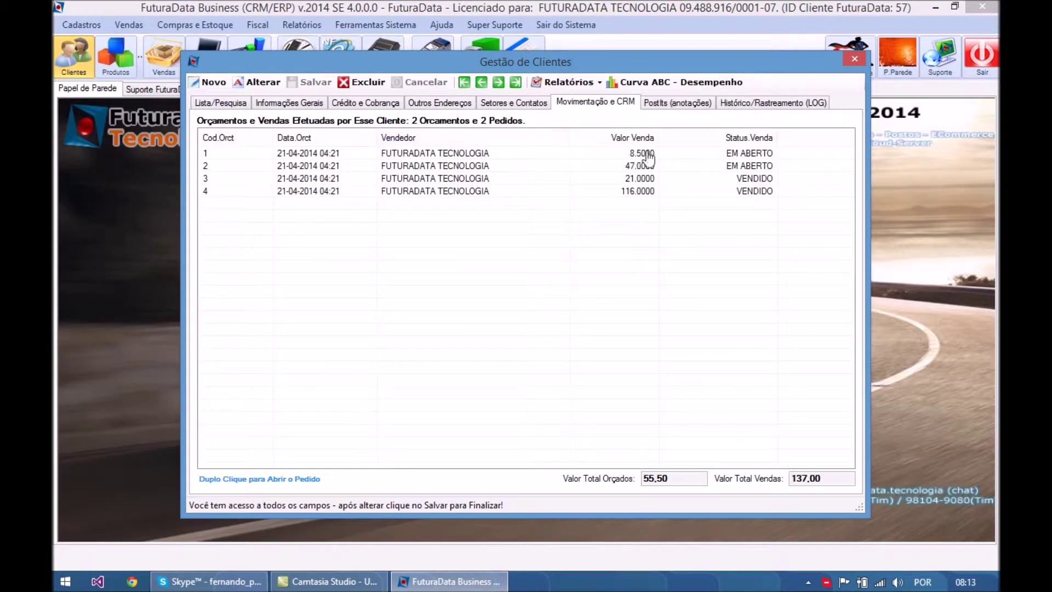
- Review quotes 8.50 and 47.00 and orders 21.00 and 116.00, totalling 55,50 quoted and 137,00 sold
{"action": "left_click", "coordinate": [731, 153]}
{"action": "left_click", "coordinate": [732, 165]}
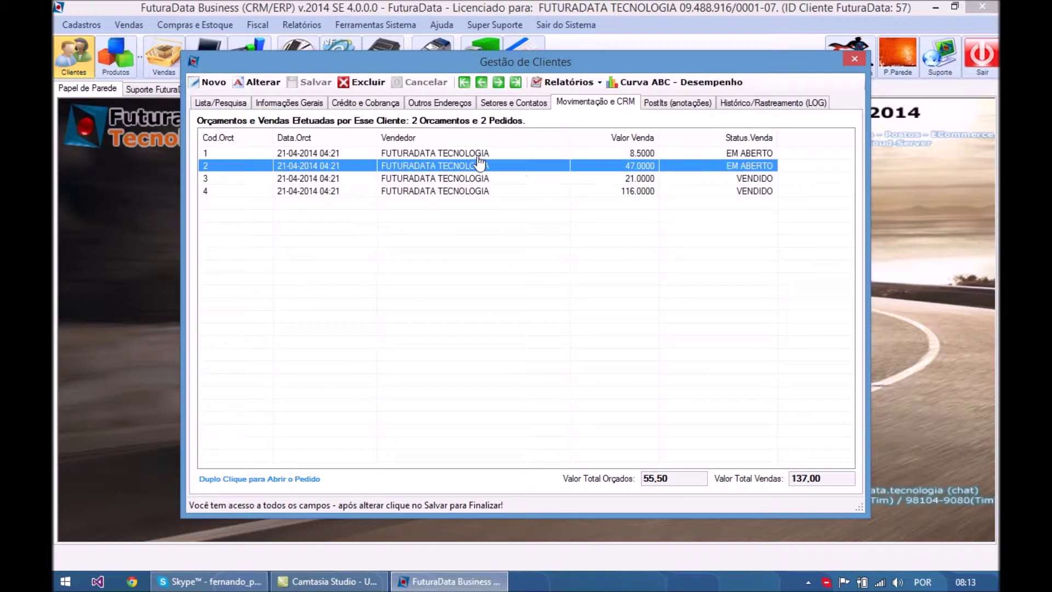
{"action": "left_click", "coordinate": [455, 153]}
{"action": "left_click", "coordinate": [454, 179]}
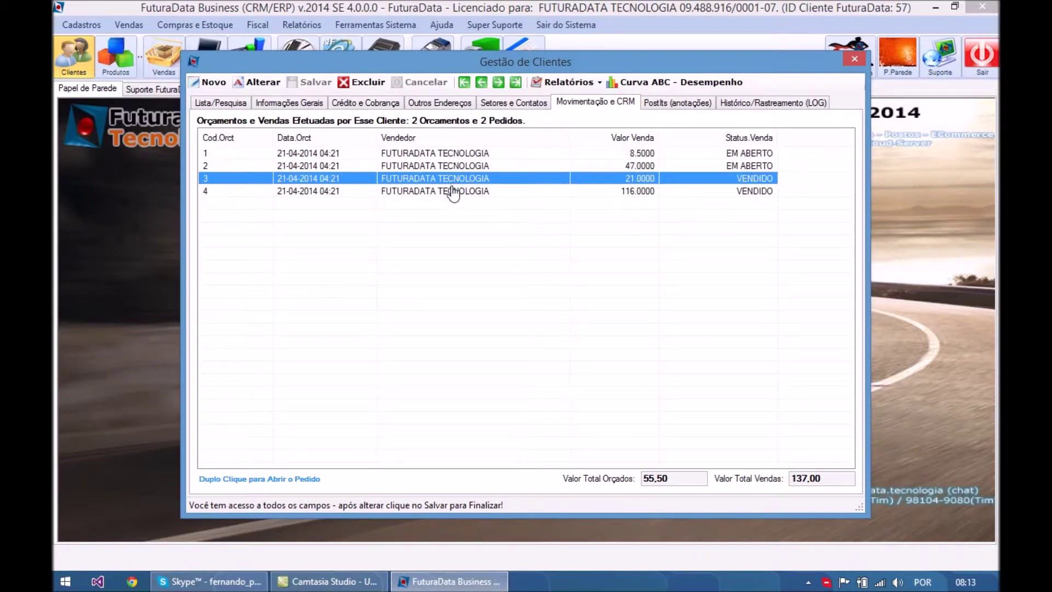
{"action": "left_click", "coordinate": [453, 191]}
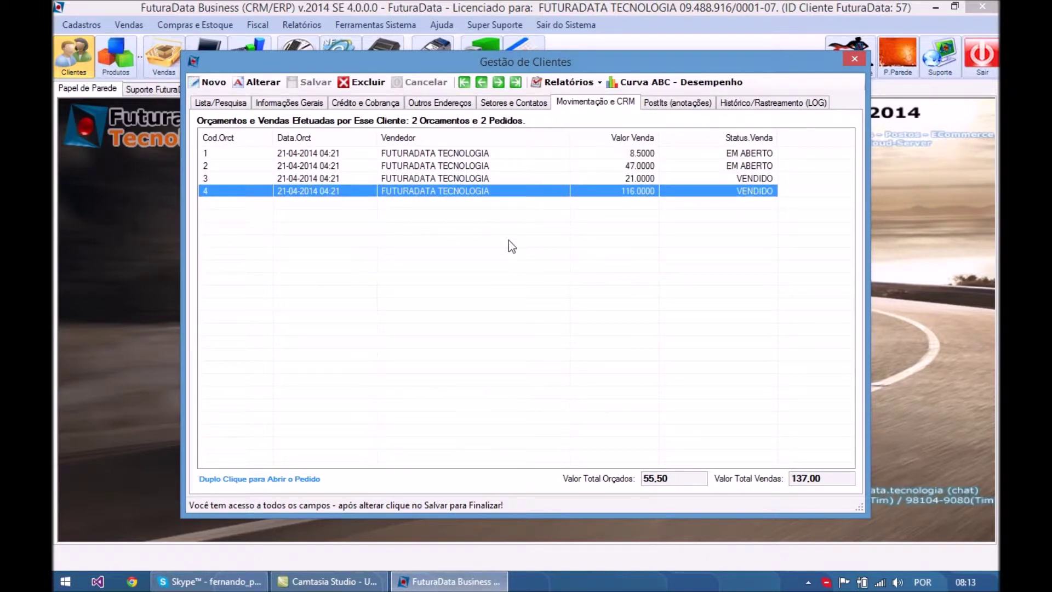
{"action": "left_click", "coordinate": [679, 479]}
{"action": "left_click", "coordinate": [839, 481]}
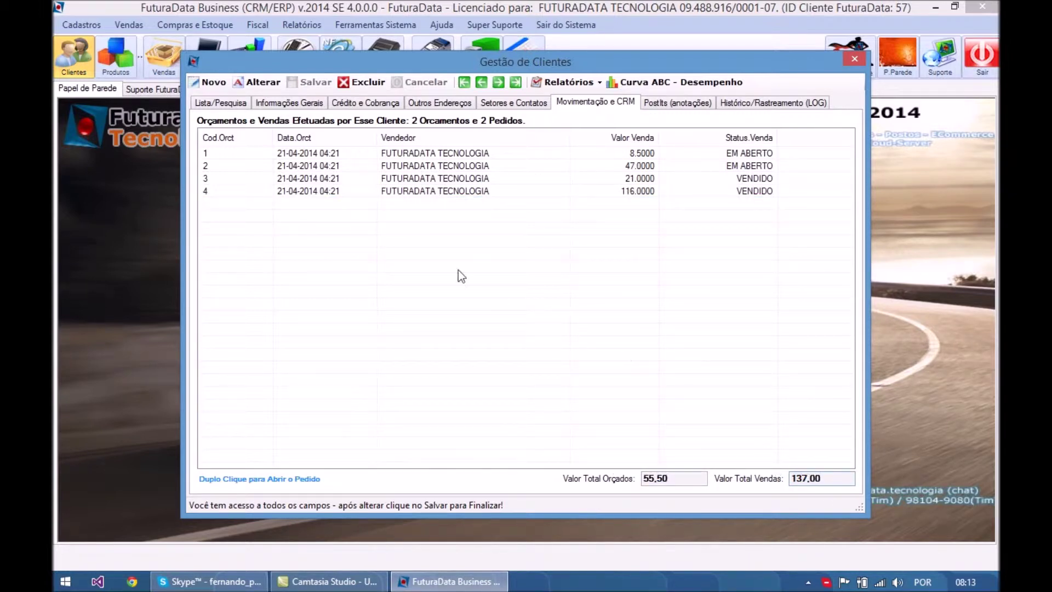
- Inspect order 4's details with the PAINEL DIANT.ESCORT-ESCORT item, then close it
{"action": "left_click", "coordinate": [439, 191]}
{"action": "double_click", "coordinate": [441, 193]}
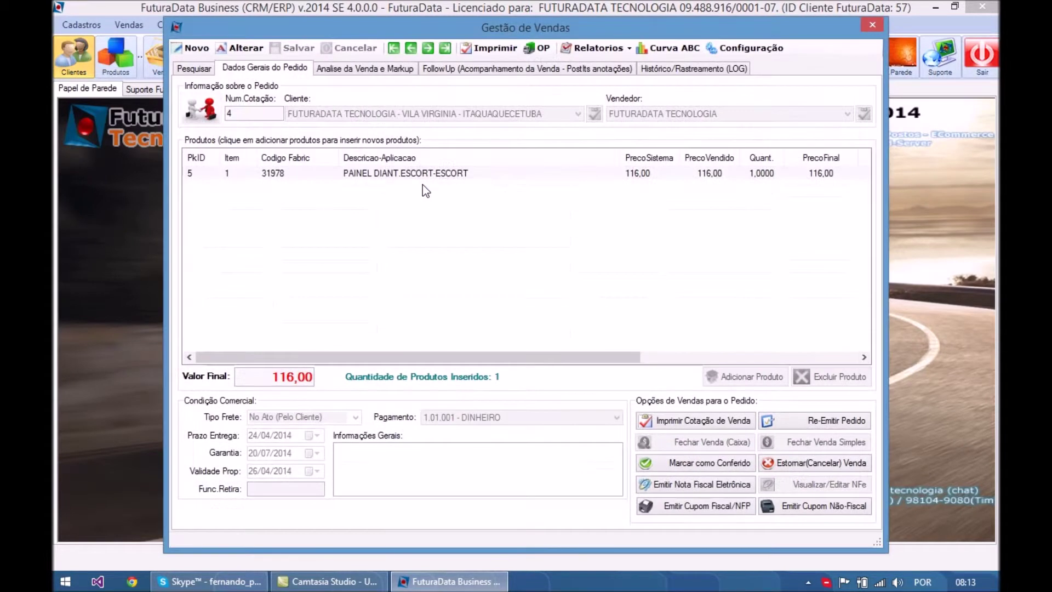
{"action": "left_click", "coordinate": [385, 176]}
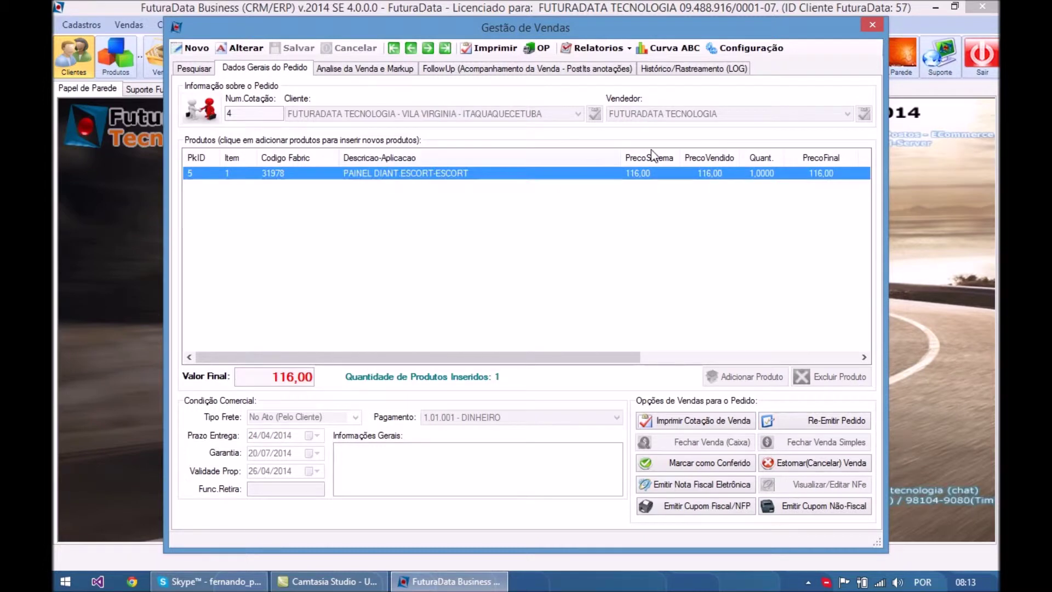
{"action": "left_click", "coordinate": [868, 20]}
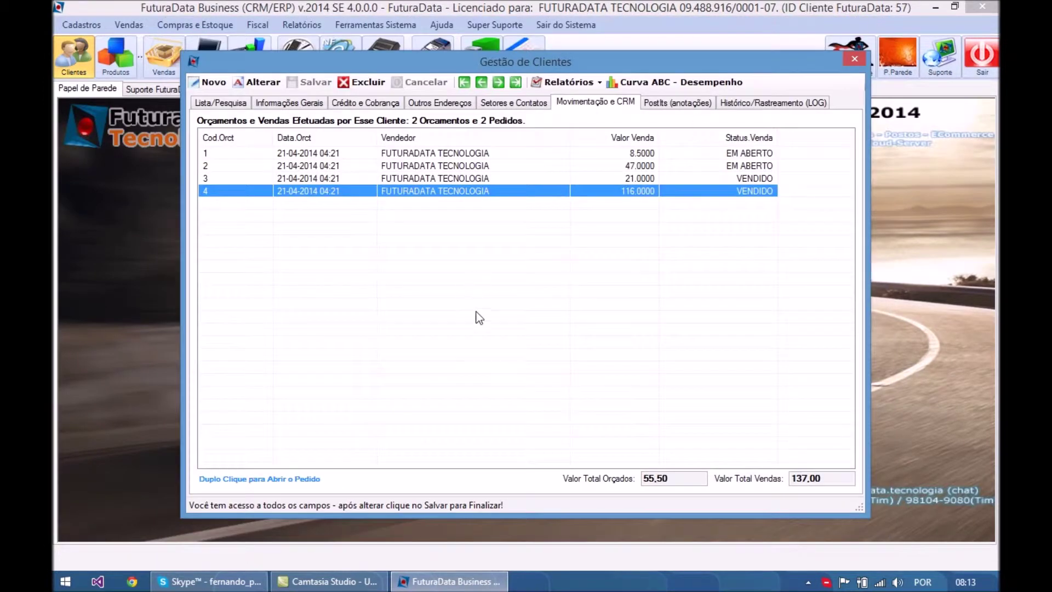
- Add a red (Vermelho) PostIt reading 'Retomar as 14h pois cliente não estava...' to the client
{"action": "left_click", "coordinate": [675, 103]}
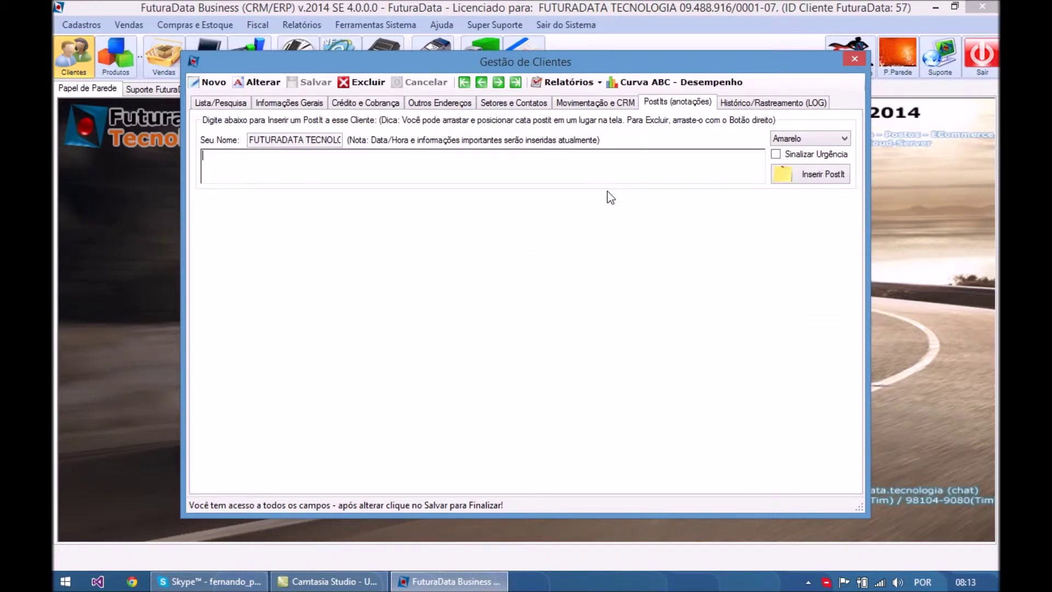
{"action": "type", "text": "Retomar as 14h pois cliente não estava..."}
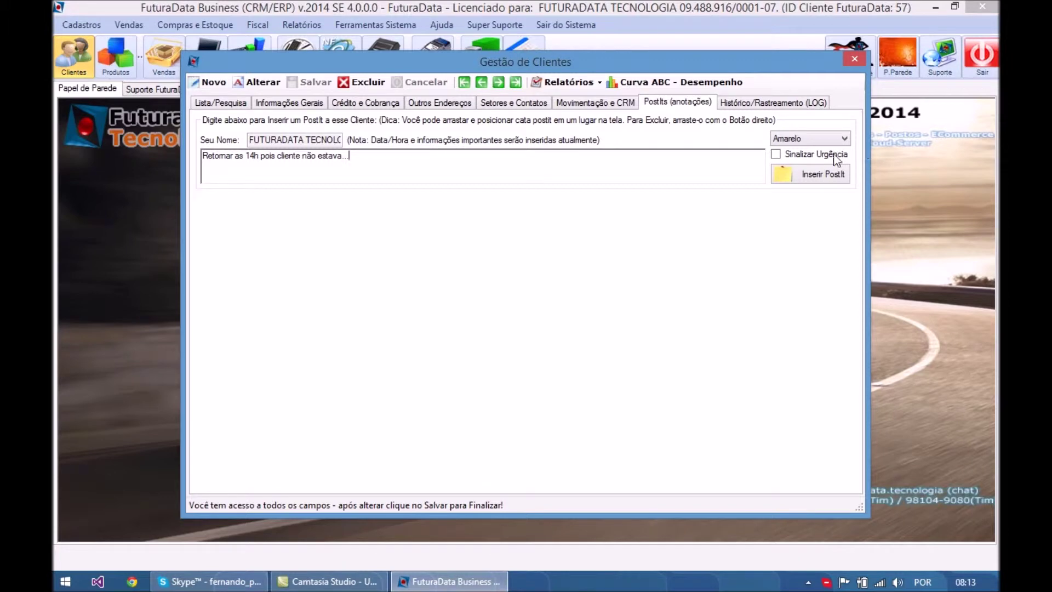
{"action": "left_click", "coordinate": [811, 139]}
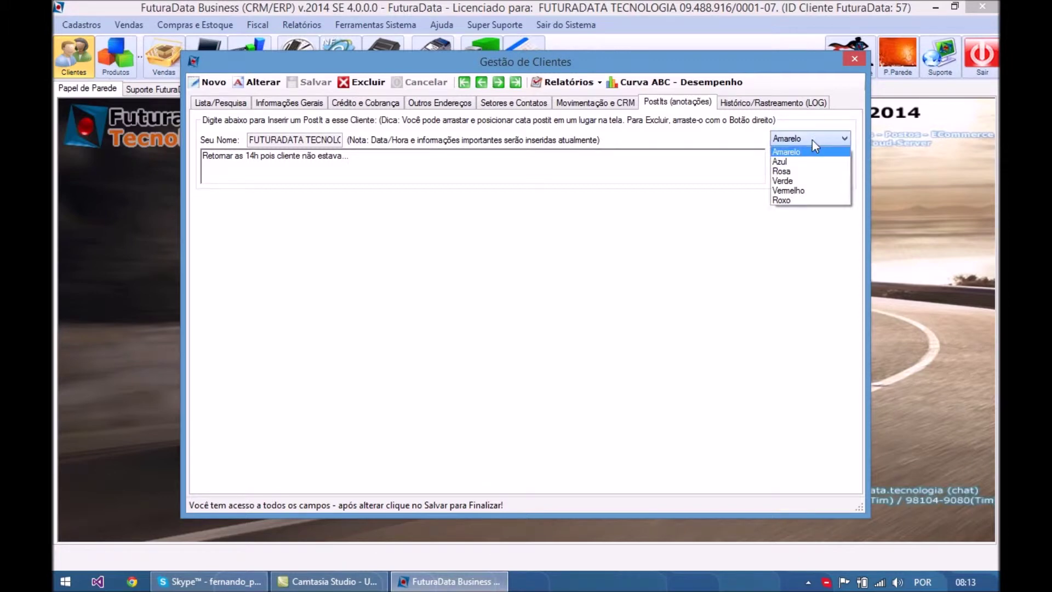
{"action": "left_click", "coordinate": [794, 189]}
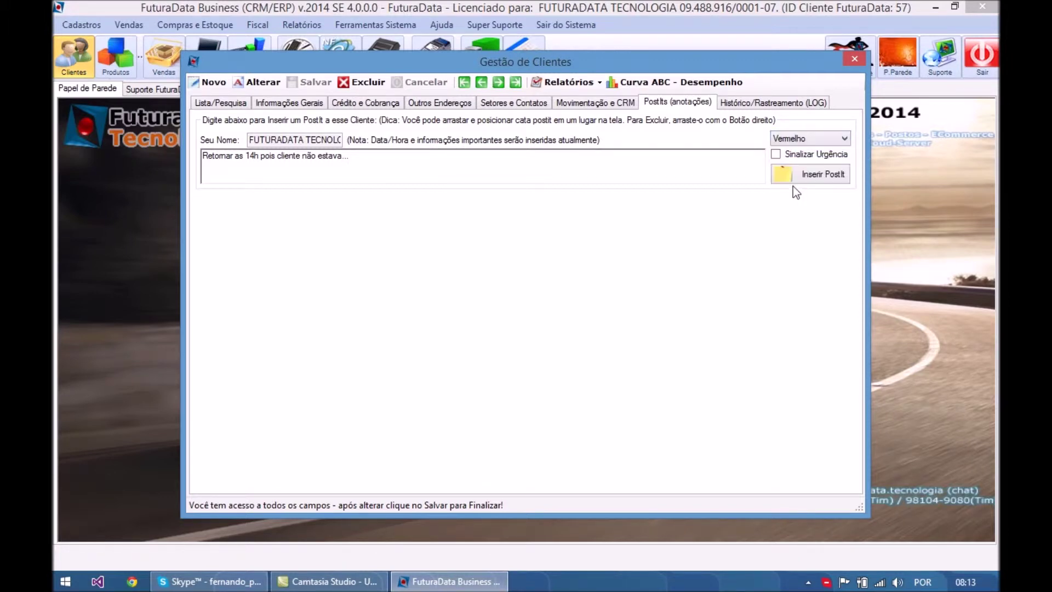
{"action": "left_click", "coordinate": [797, 175]}
{"action": "left_click_drag", "start_coordinate": [502, 363], "coordinate": [712, 303]}
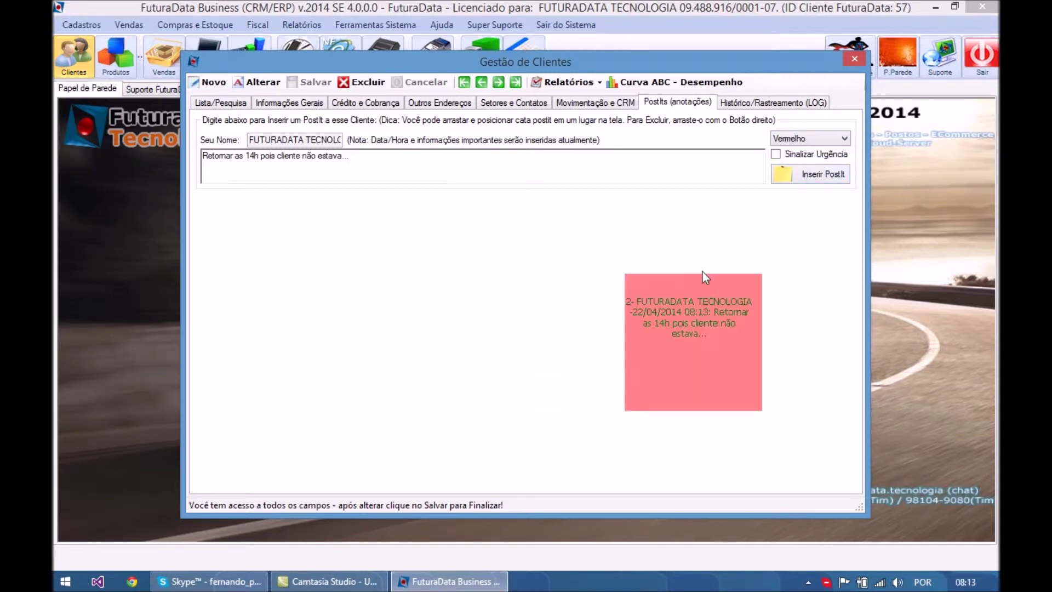
- Check the client's LOG history, then bring up the Listagem Clientes report settings
{"action": "left_click", "coordinate": [757, 99]}
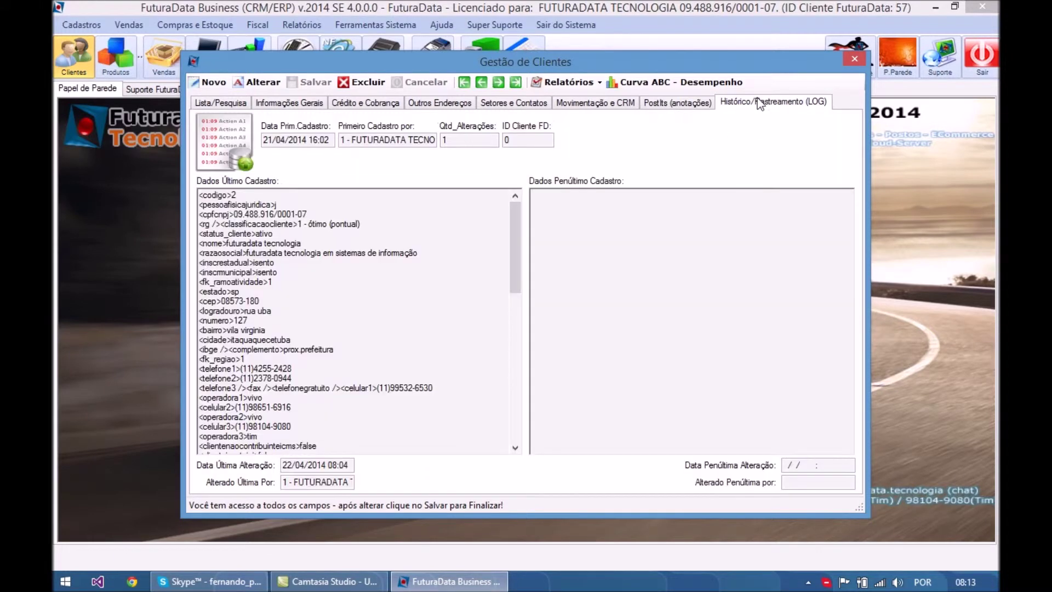
{"action": "left_click_drag", "start_coordinate": [515, 219], "coordinate": [527, 354]}
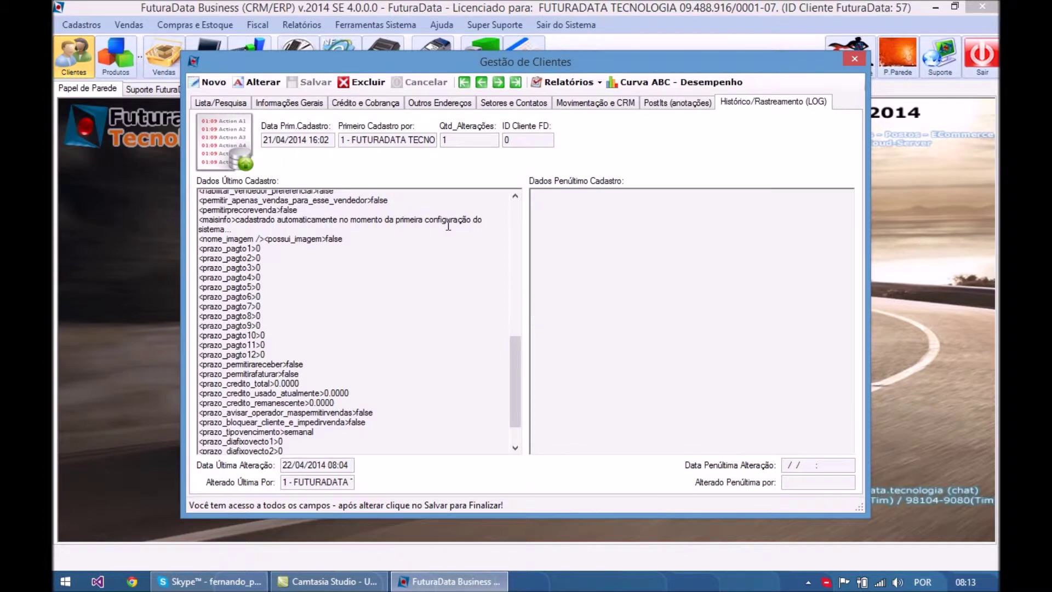
{"action": "left_click", "coordinate": [313, 103]}
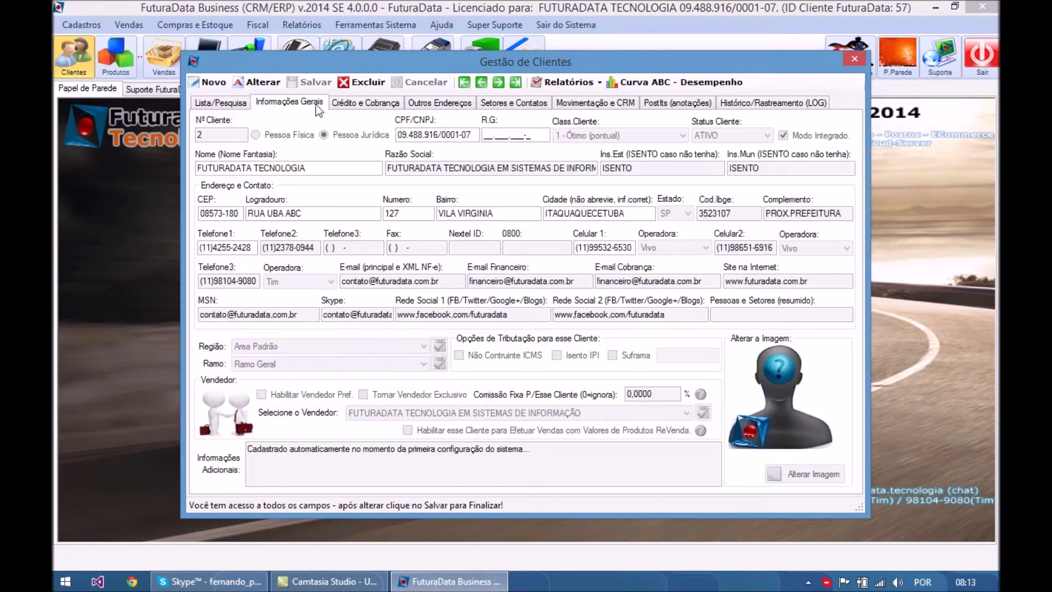
{"action": "left_click", "coordinate": [573, 84]}
{"action": "left_click", "coordinate": [575, 99]}
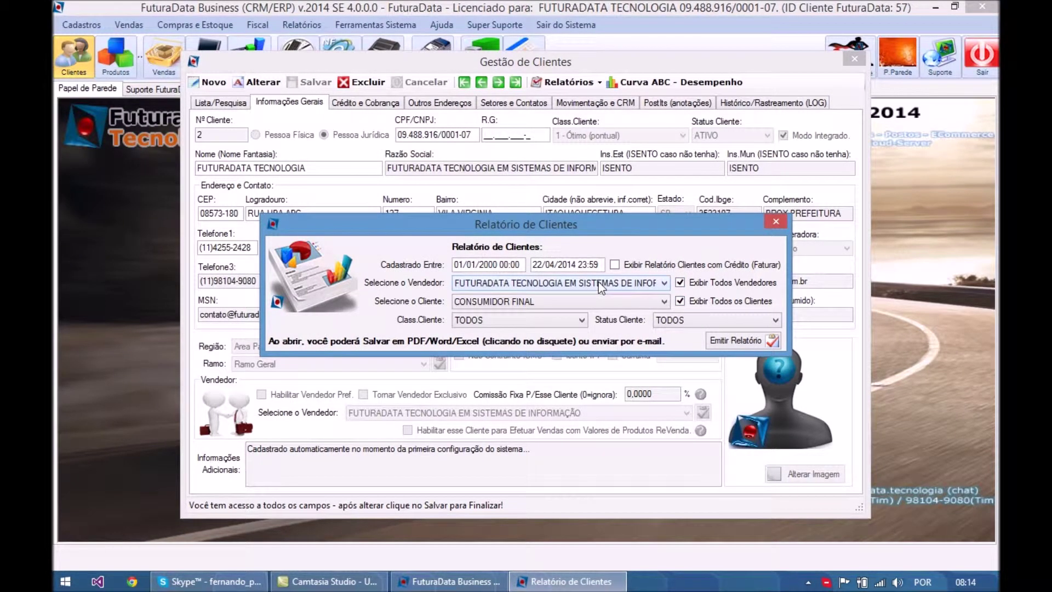
- Generate the client listing report with classification and status left at TODOS
{"action": "left_click", "coordinate": [538, 325]}
{"action": "left_click", "coordinate": [538, 324]}
{"action": "left_click", "coordinate": [688, 320]}
{"action": "left_click", "coordinate": [689, 316]}
{"action": "left_click", "coordinate": [689, 316]}
{"action": "left_click", "coordinate": [688, 317]}
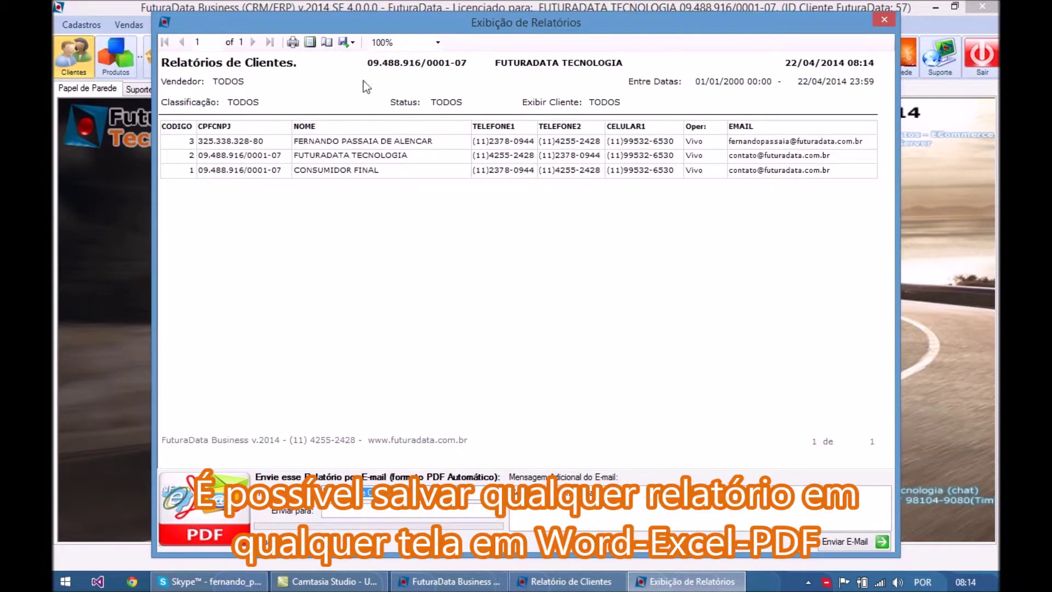
- Glance at the export formats, then close the report, its settings and Gestão de Clientes
{"action": "left_click", "coordinate": [346, 43]}
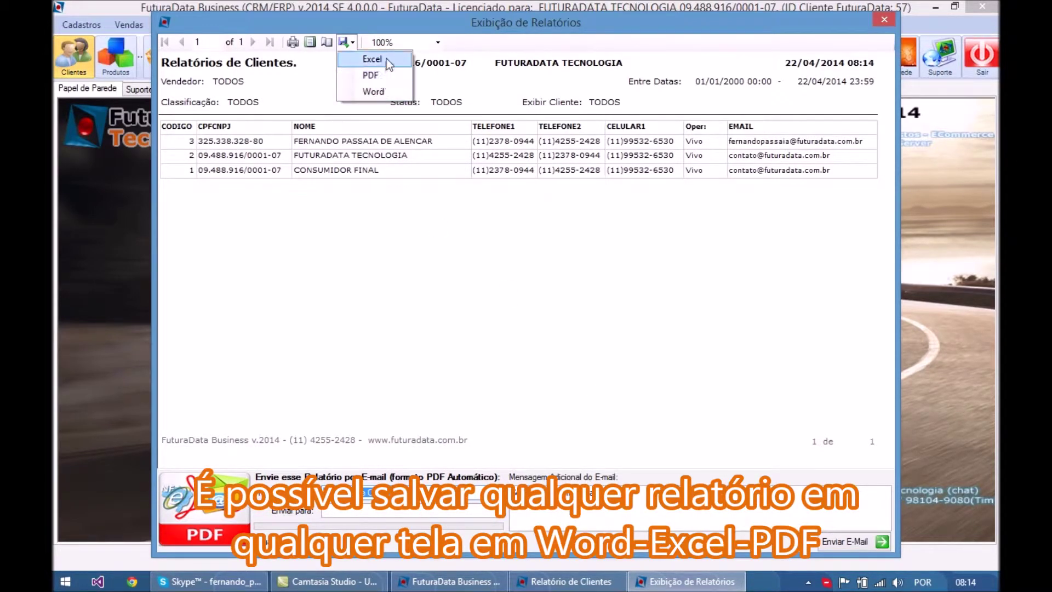
{"action": "left_click", "coordinate": [458, 260]}
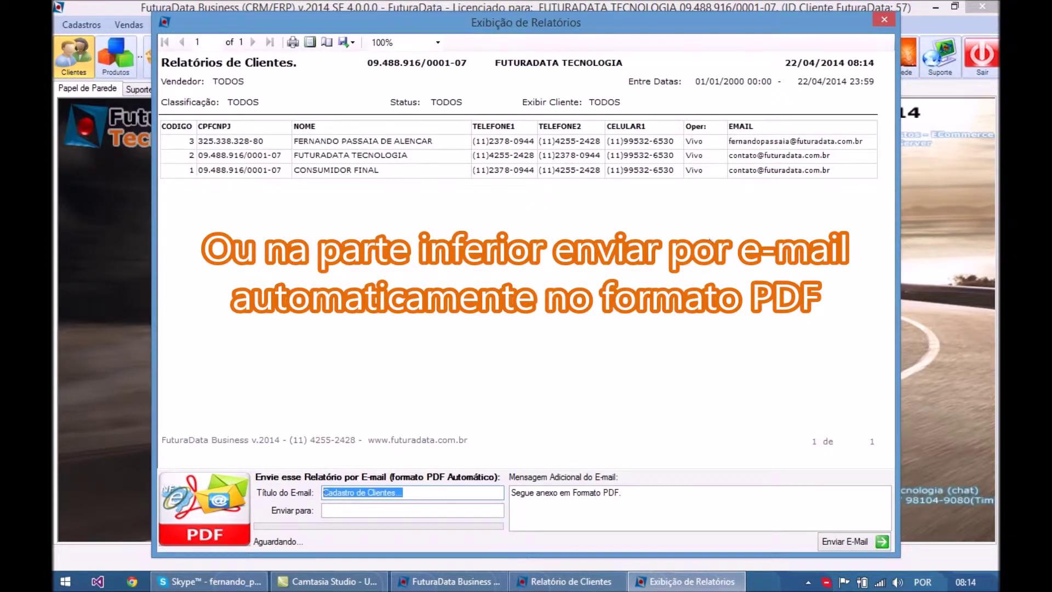
{"action": "left_click", "coordinate": [884, 21]}
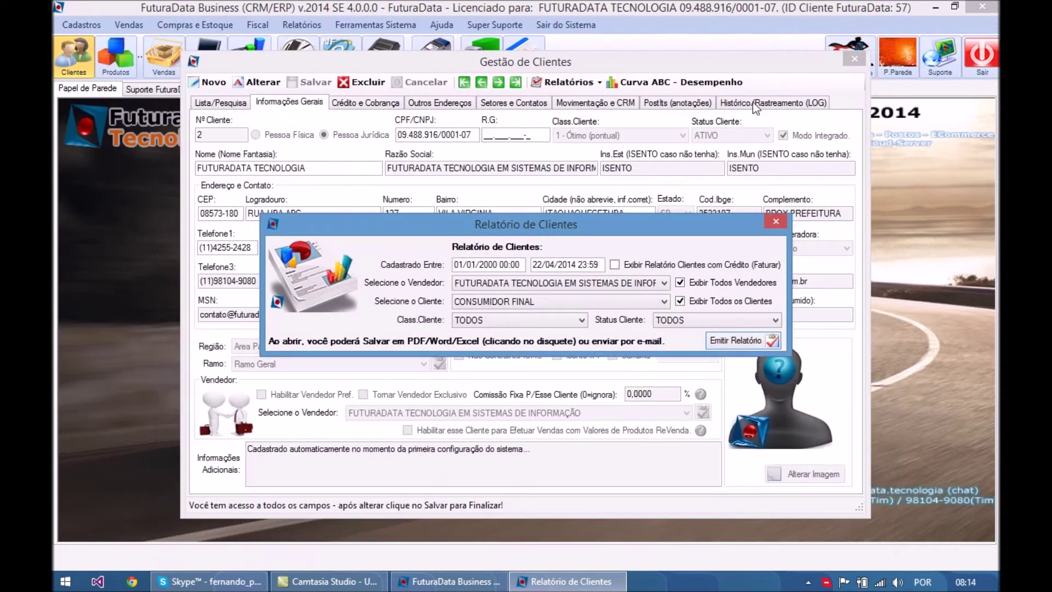
{"action": "left_click", "coordinate": [776, 221]}
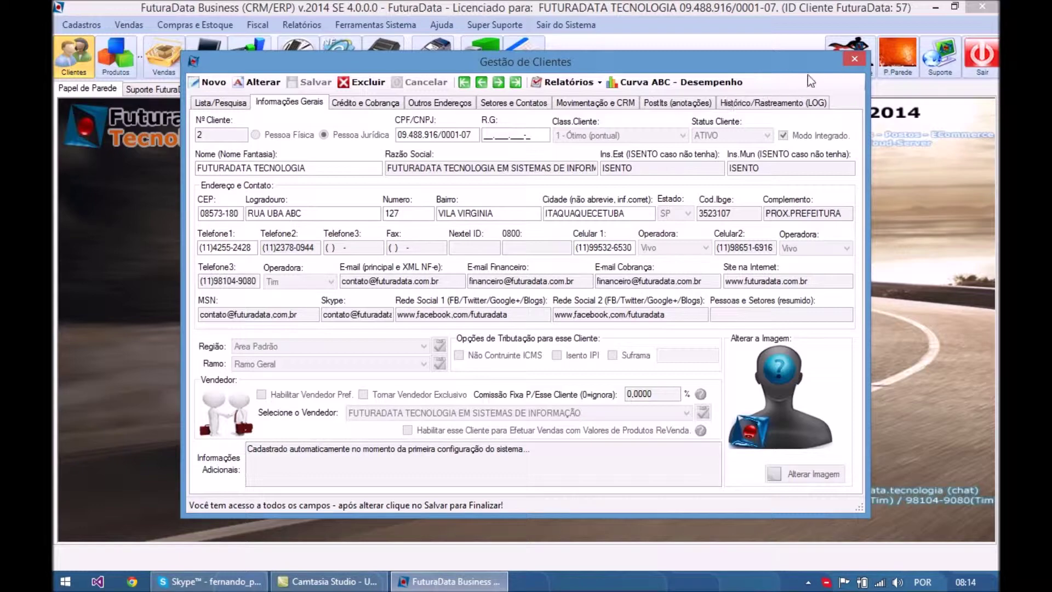
{"action": "left_click", "coordinate": [855, 59]}
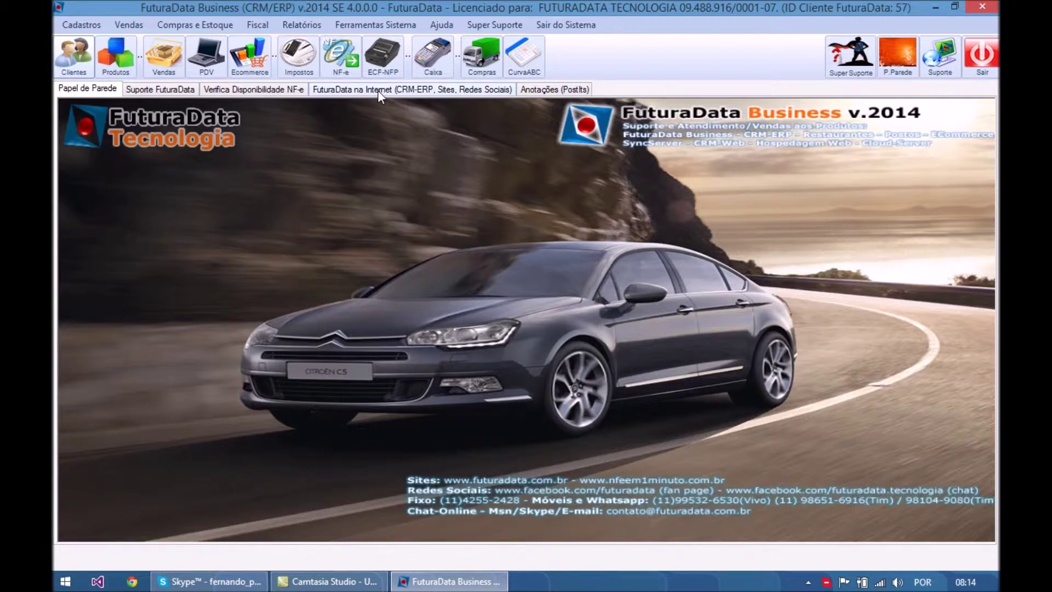
- Preview a new blank user in Gestão Usuários do Retaguarda, close it unsaved, and show Cadastros
{"action": "left_click", "coordinate": [393, 28]}
{"action": "mouse_move", "coordinate": [412, 58]}
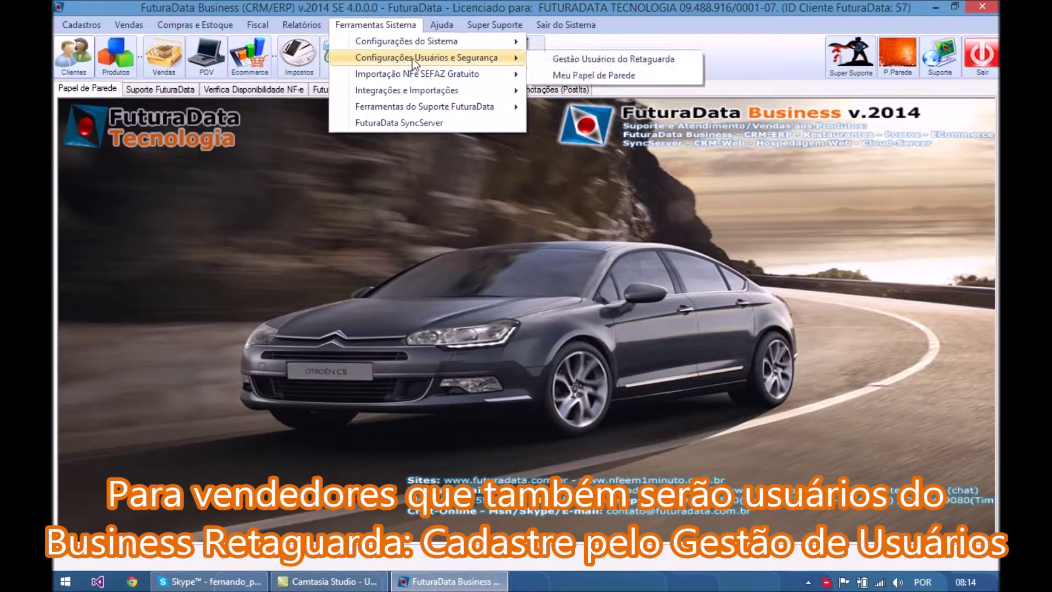
{"action": "left_click", "coordinate": [581, 59]}
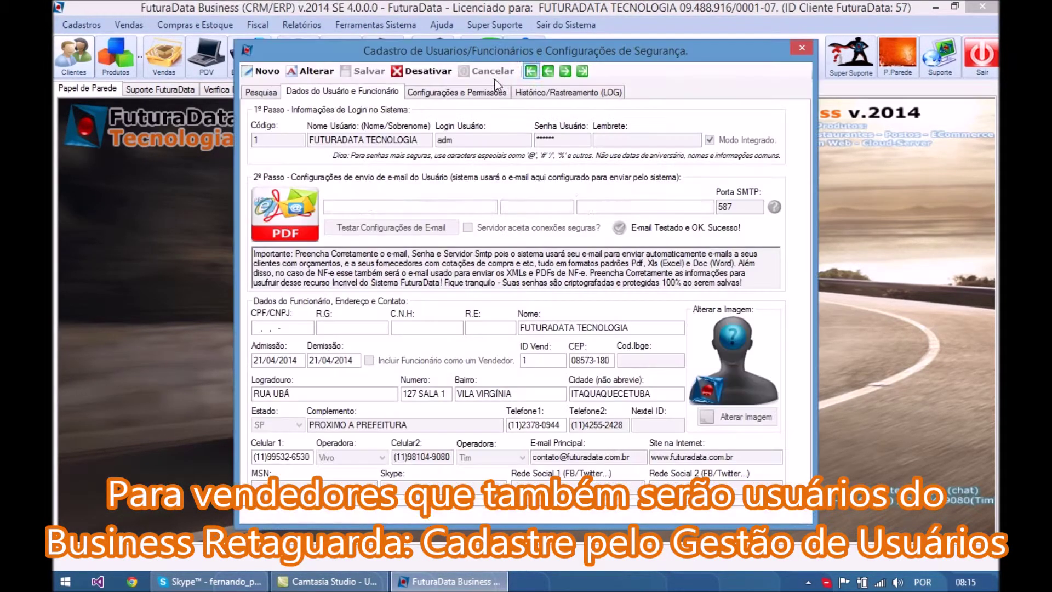
{"action": "left_click", "coordinate": [267, 75]}
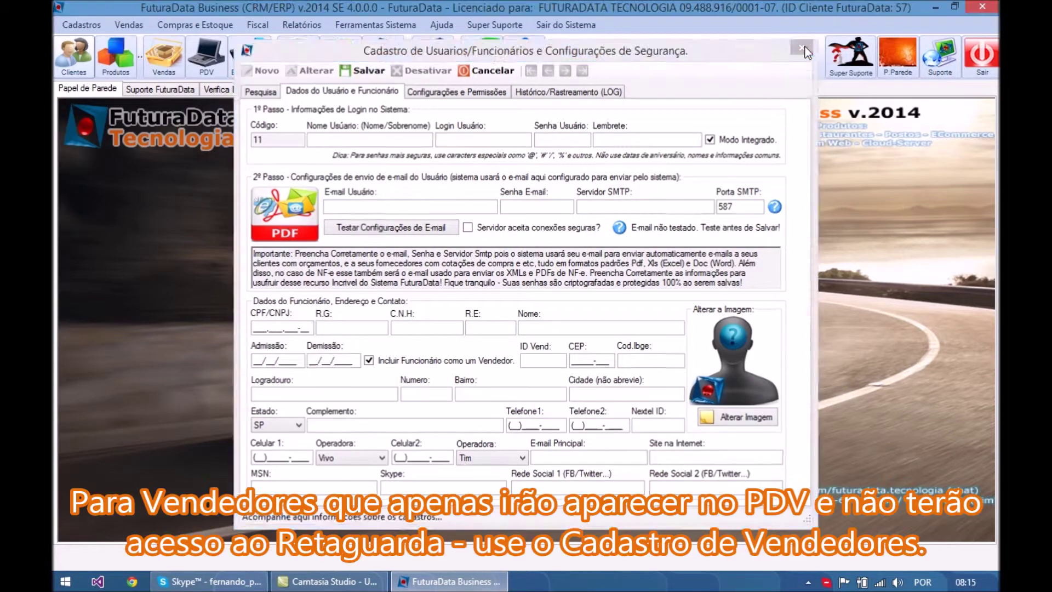
{"action": "left_click", "coordinate": [802, 48]}
{"action": "left_click", "coordinate": [90, 25]}
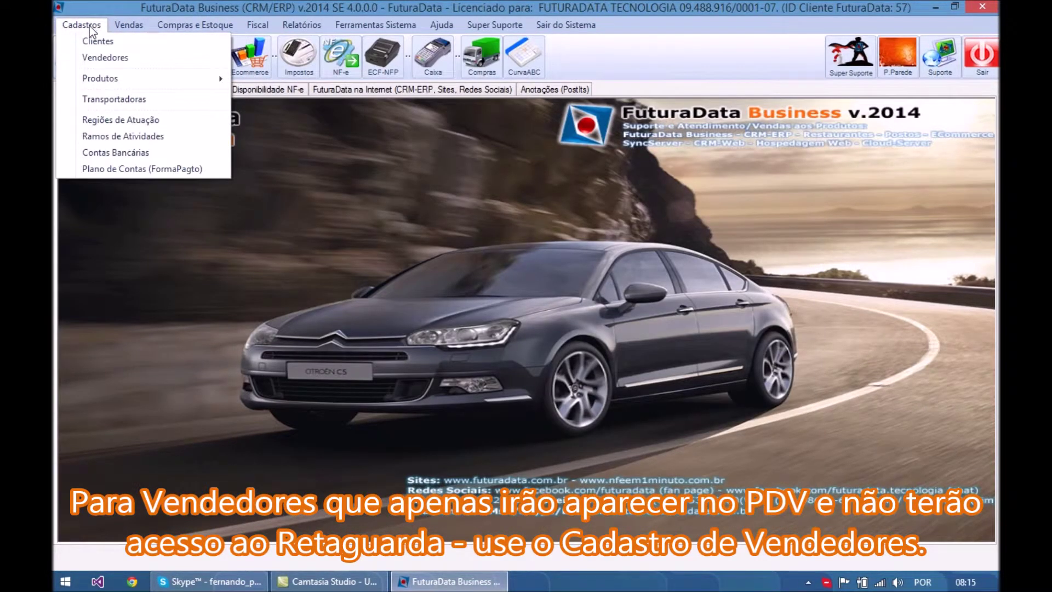
- Start a new Vendedores record for an individual (Física) salesperson
{"action": "left_click", "coordinate": [104, 58]}
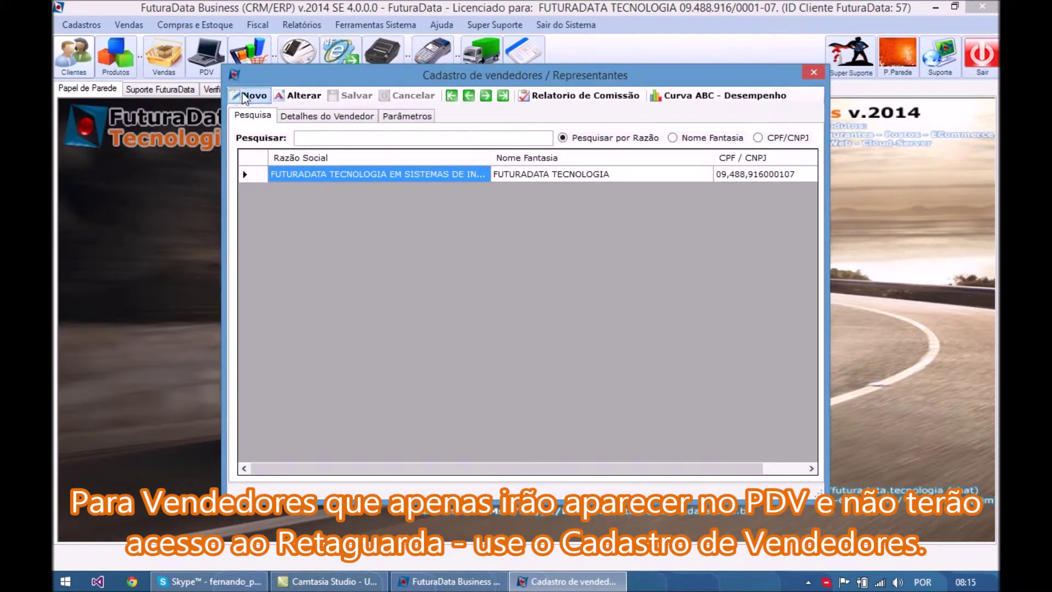
{"action": "left_click", "coordinate": [247, 95]}
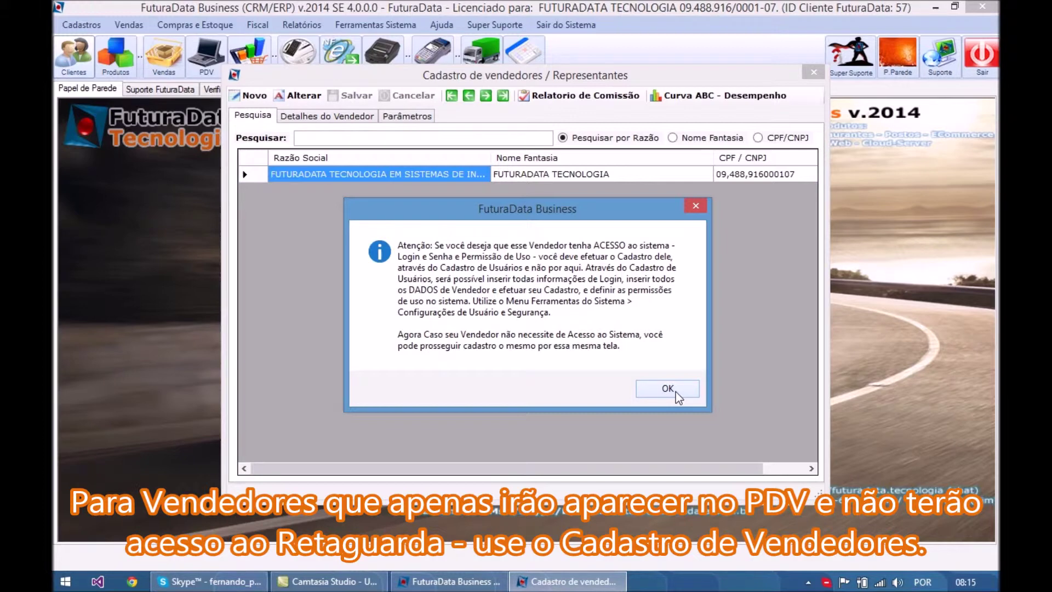
{"action": "left_click", "coordinate": [667, 388]}
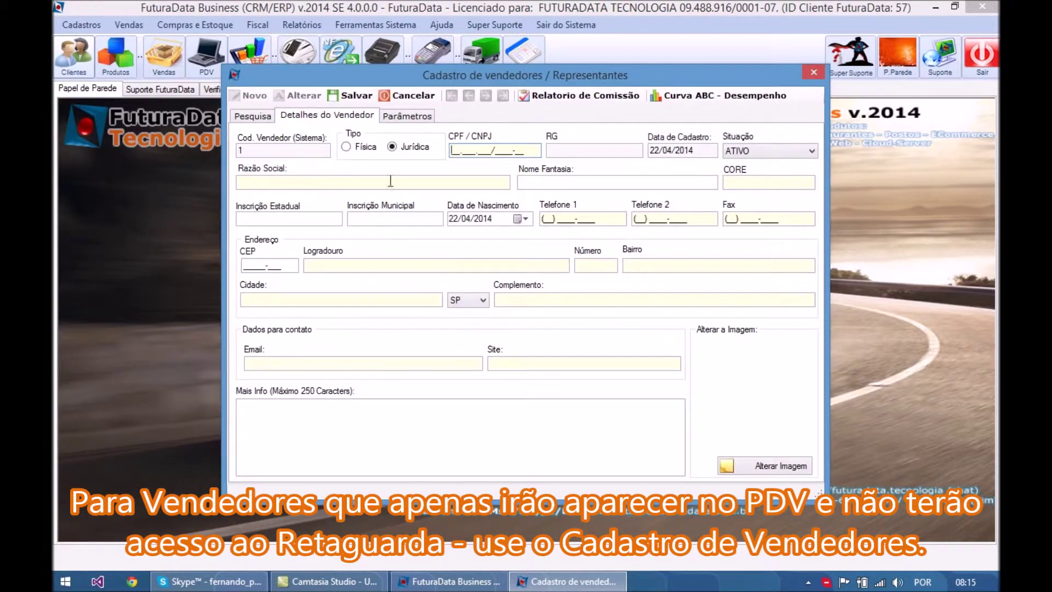
{"action": "left_click", "coordinate": [362, 152]}
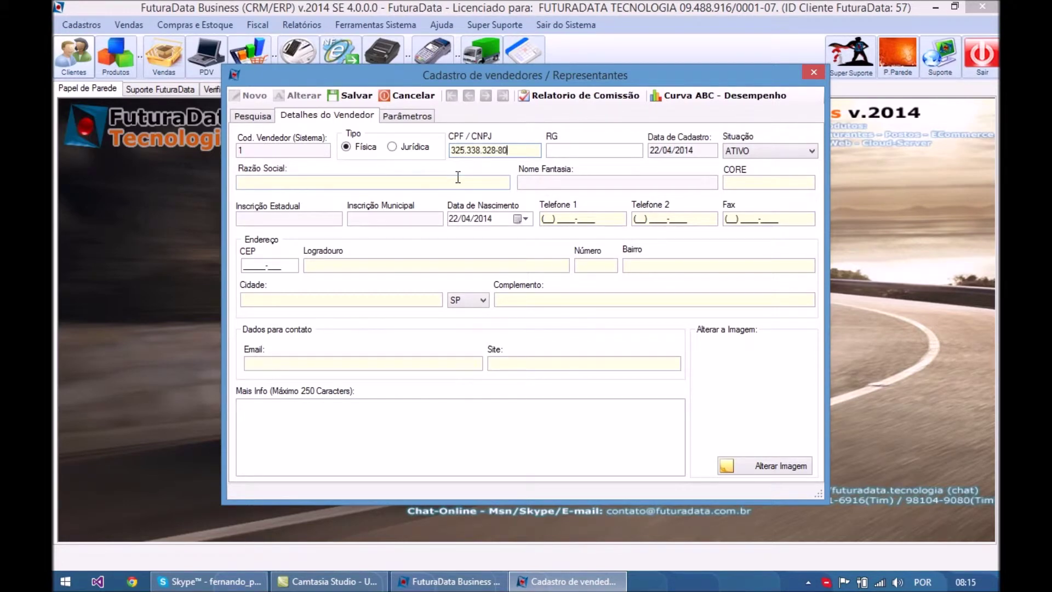
- Enter the salesperson's CPF, RG and full name
{"action": "key", "text": "Tab"}
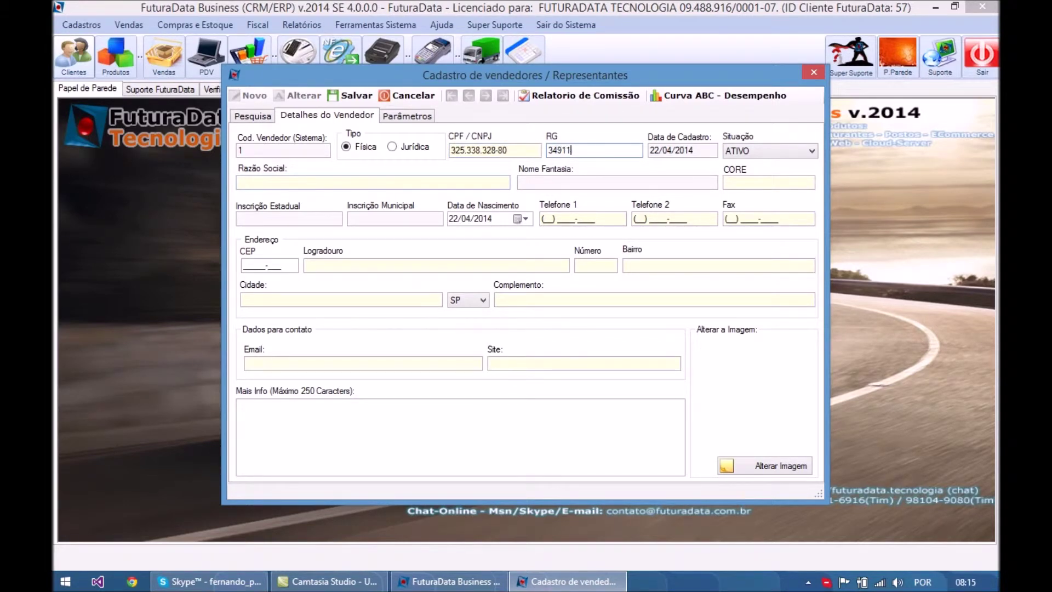
{"action": "key", "text": "Tab"}
{"action": "key", "text": "Tab"}
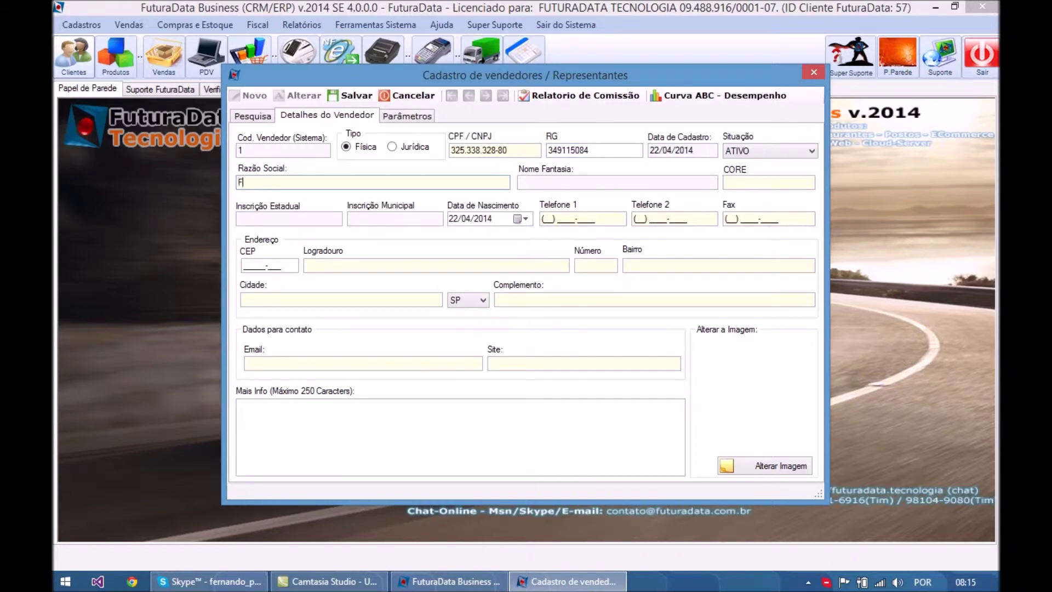
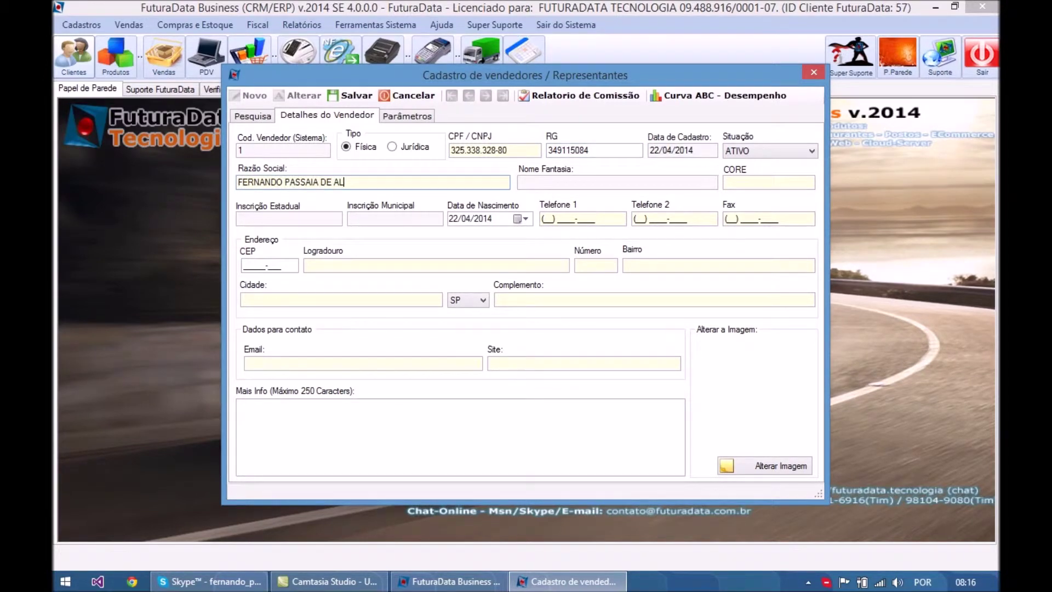
{"action": "key", "text": "Tab"}
{"action": "key", "text": "Tab"}
{"action": "key", "text": "Tab"}
{"action": "key", "text": "Tab"}
{"action": "key", "text": "Tab"}
{"action": "key", "text": "Tab"}
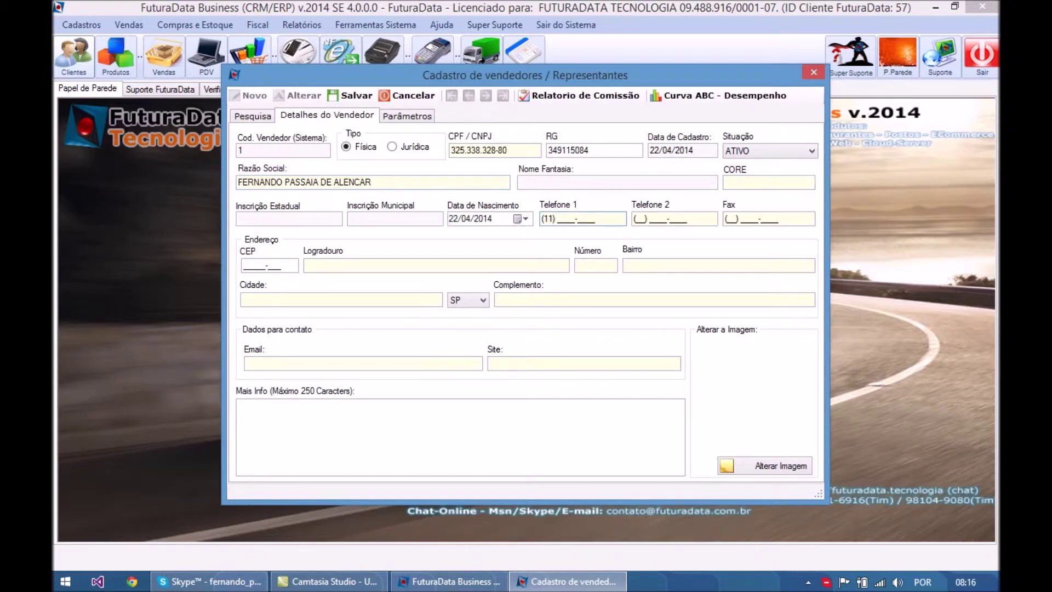
- Enter both phone numbers, the postal code to look up the address, and the house number
{"action": "key", "text": "Tab"}
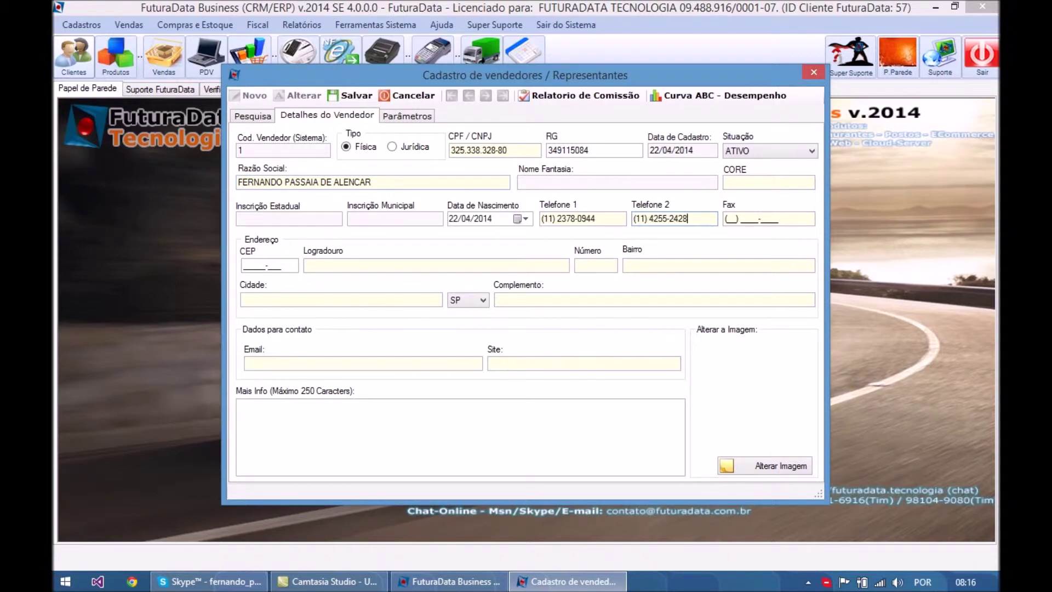
{"action": "key", "text": "Tab"}
{"action": "key", "text": "Tab"}
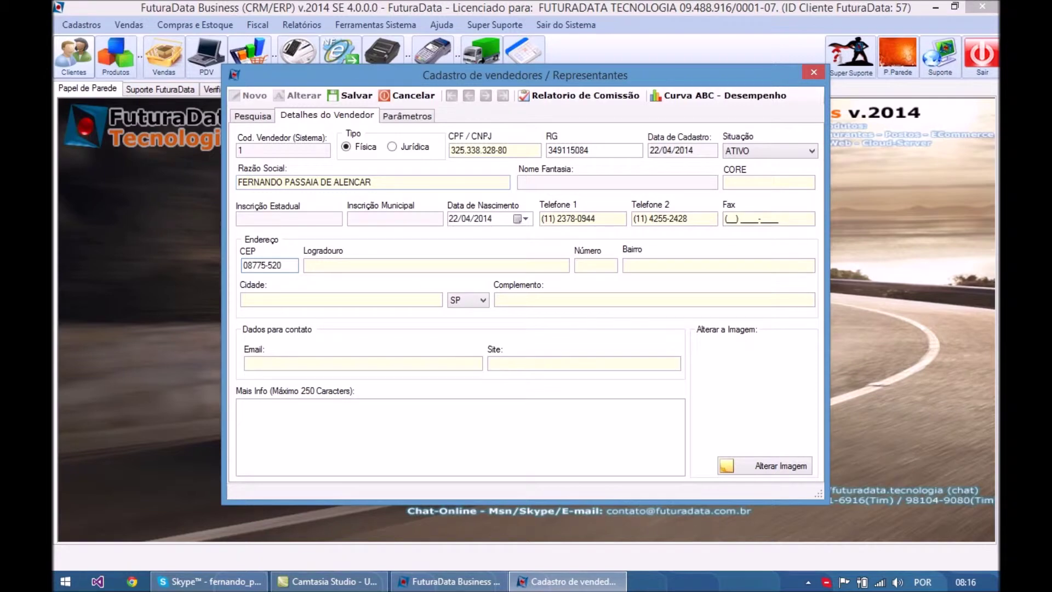
{"action": "key", "text": "Tab"}
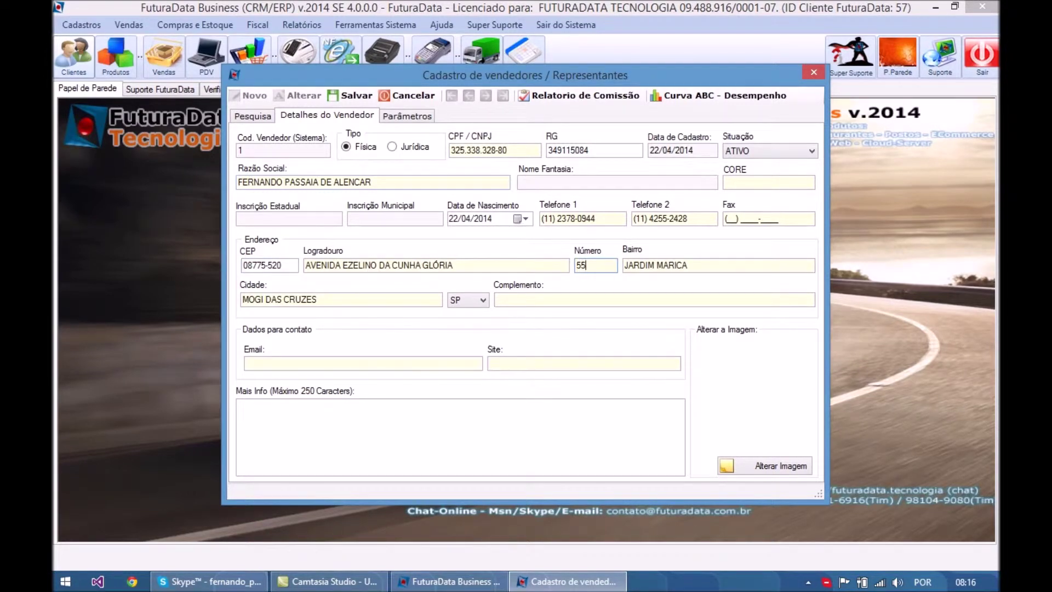
{"action": "key", "text": "Tab"}
{"action": "key", "text": "Tab"}
{"action": "key", "text": "Tab"}
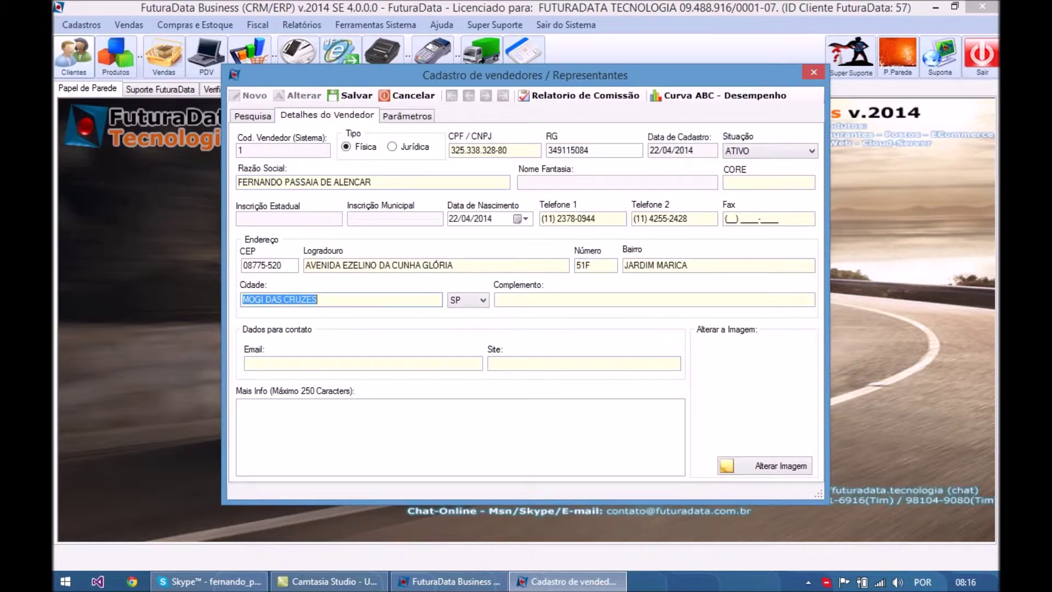
{"action": "key", "text": "Tab"}
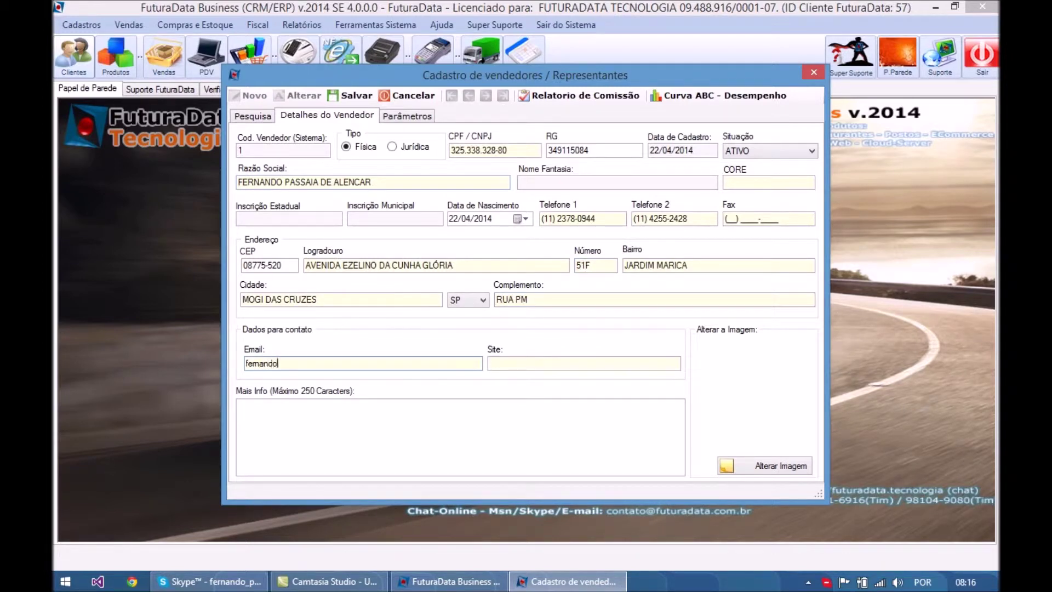
{"action": "key", "text": "Tab"}
{"action": "type", "text": "www.futur"}
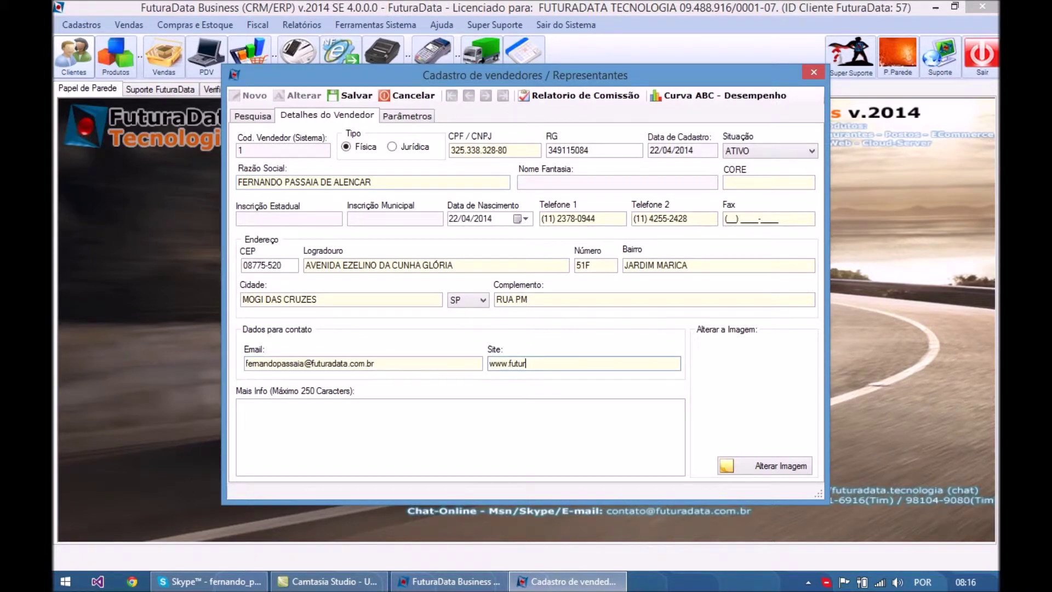
{"action": "type", "text": "adata.com.br"}
- Save the new salesperson record, which parameters require first
{"action": "left_click", "coordinate": [409, 121]}
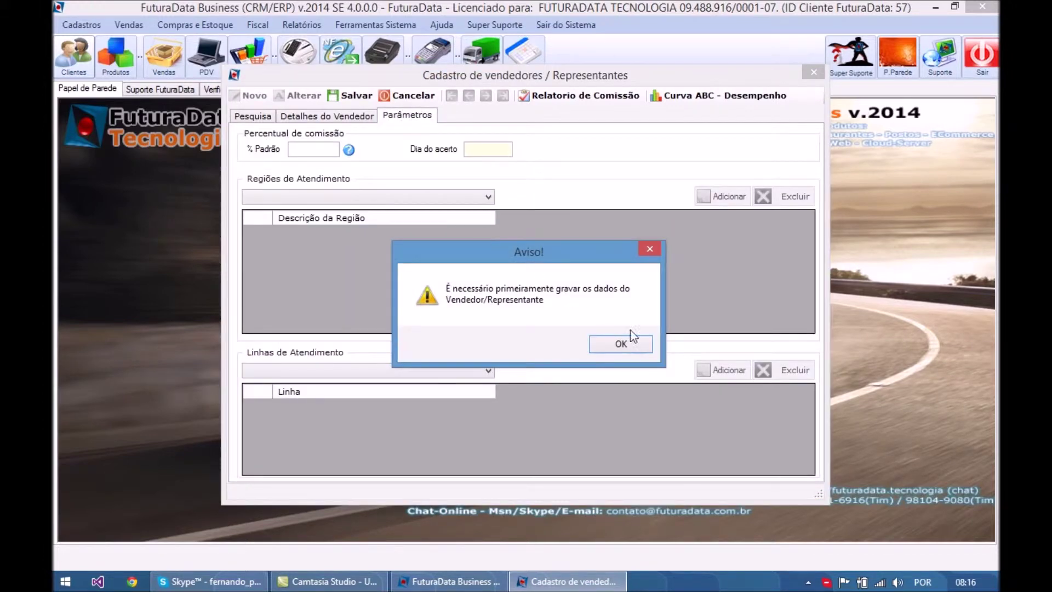
{"action": "left_click", "coordinate": [629, 346]}
{"action": "left_click", "coordinate": [347, 97]}
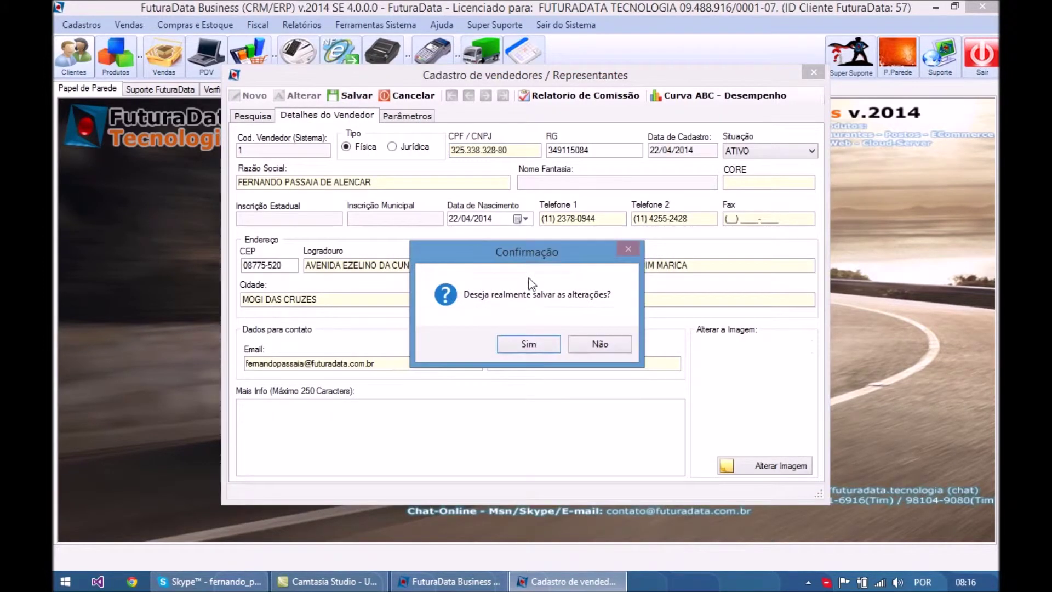
{"action": "left_click", "coordinate": [533, 345]}
{"action": "left_click", "coordinate": [594, 344]}
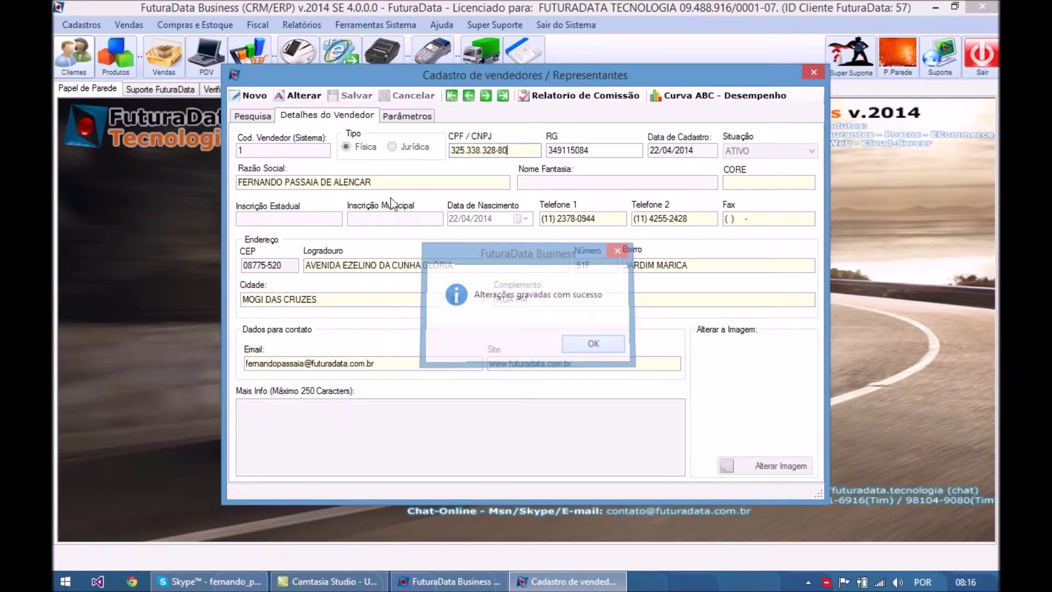
- Reopen the new salesperson from the list in edit mode
{"action": "left_click", "coordinate": [264, 117]}
{"action": "left_click", "coordinate": [308, 190]}
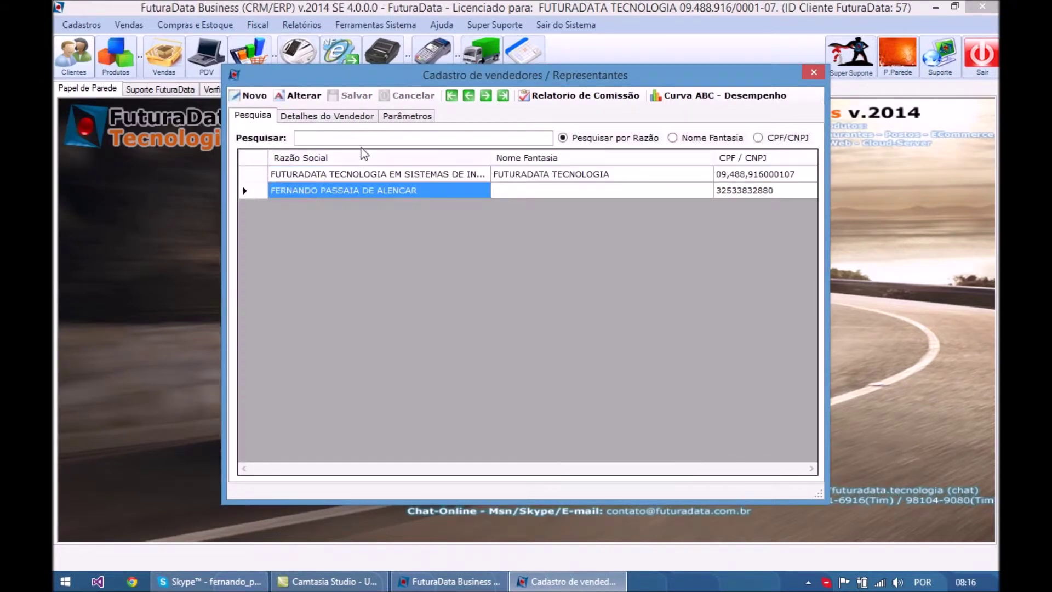
{"action": "double_click", "coordinate": [361, 189]}
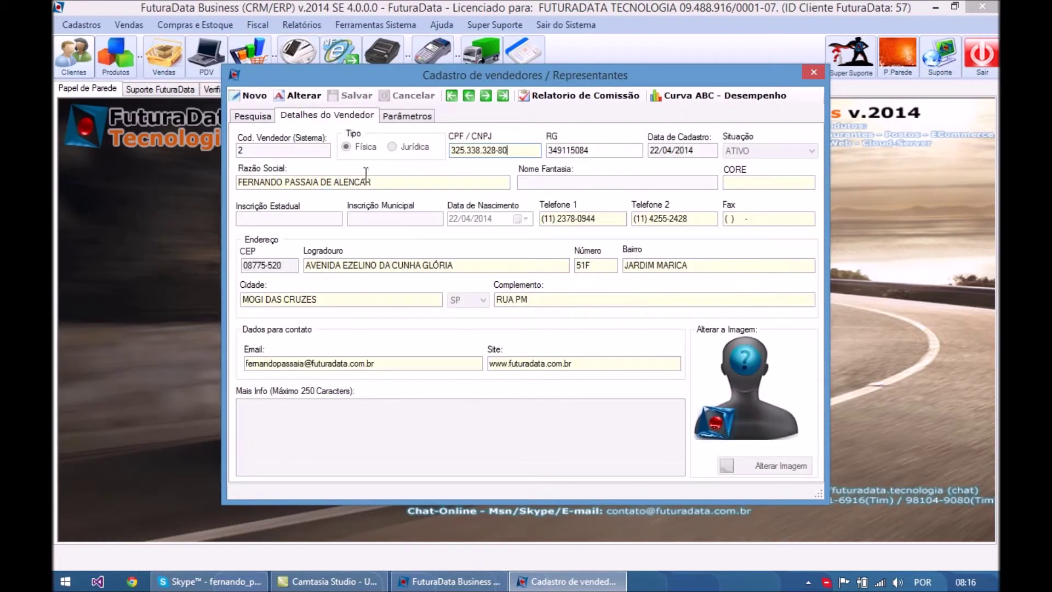
{"action": "left_click", "coordinate": [296, 95]}
- Save the commission parameters with % Padrão left at 0,0000
{"action": "left_click", "coordinate": [410, 117]}
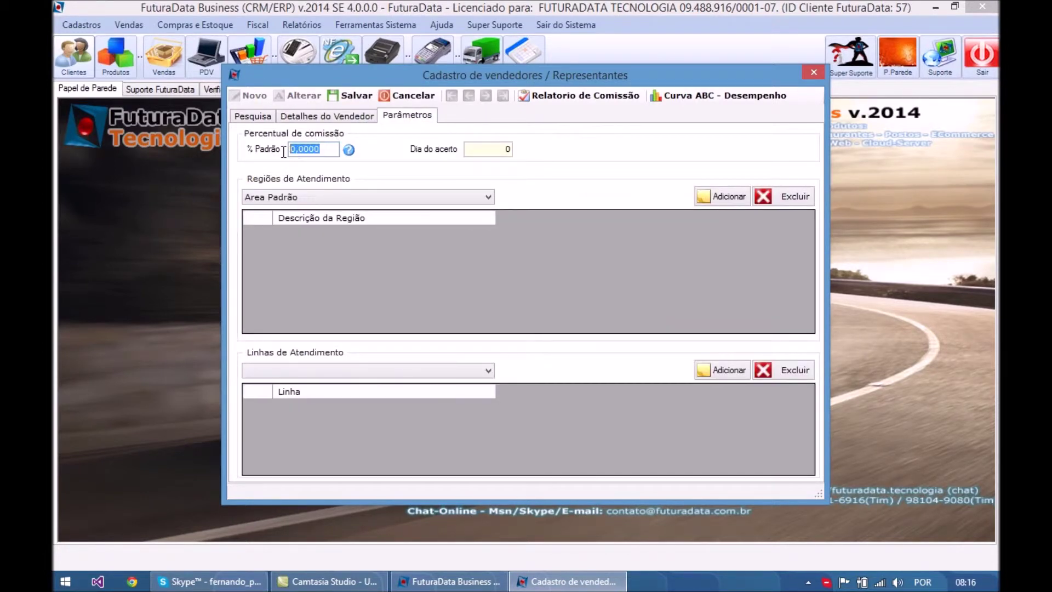
{"action": "left_click", "coordinate": [508, 147]}
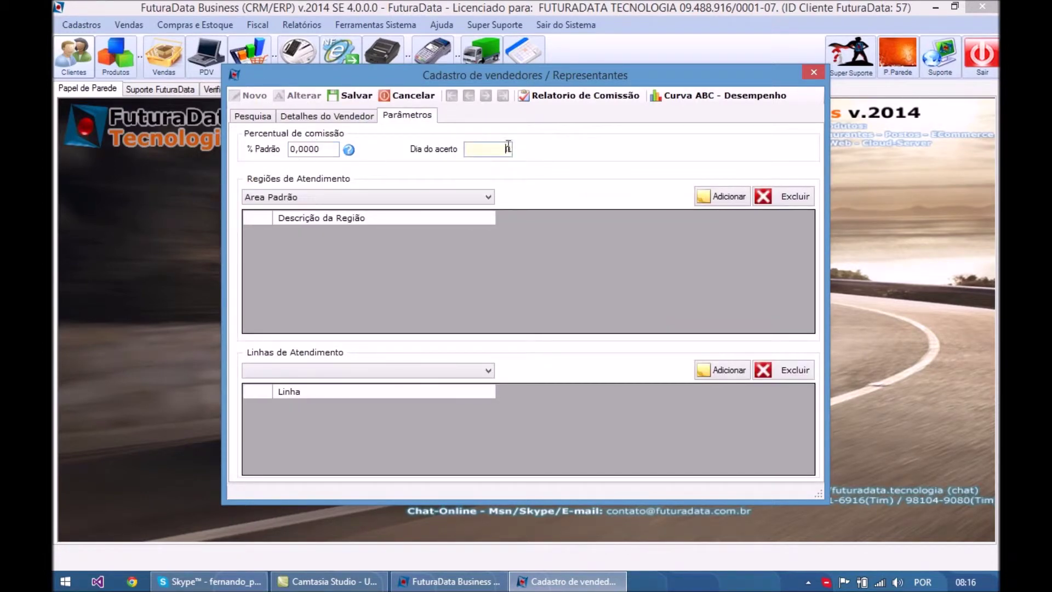
{"action": "left_click", "coordinate": [318, 149]}
{"action": "left_click_drag", "start_coordinate": [321, 149], "coordinate": [287, 148]}
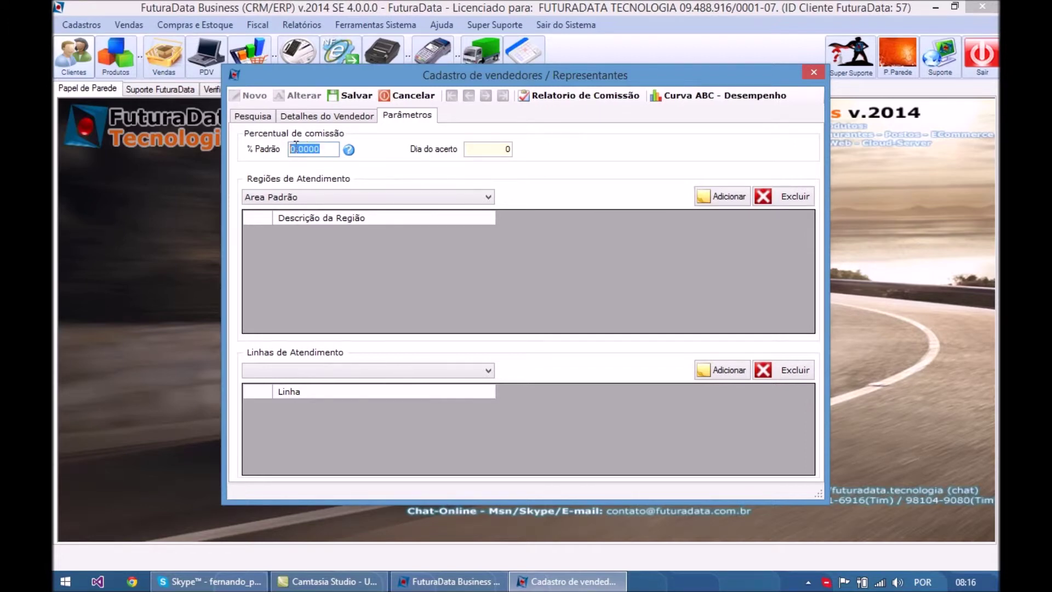
{"action": "left_click", "coordinate": [300, 149]}
{"action": "left_click_drag", "start_coordinate": [320, 146], "coordinate": [341, 159]}
{"action": "left_click", "coordinate": [359, 96]}
{"action": "left_click", "coordinate": [525, 345]}
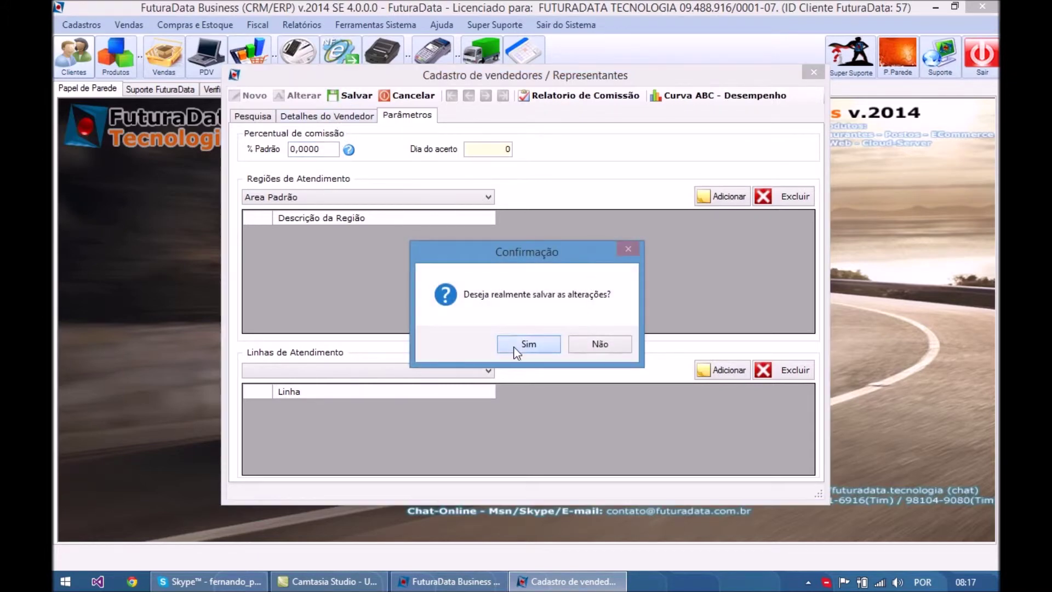
{"action": "left_click", "coordinate": [605, 350]}
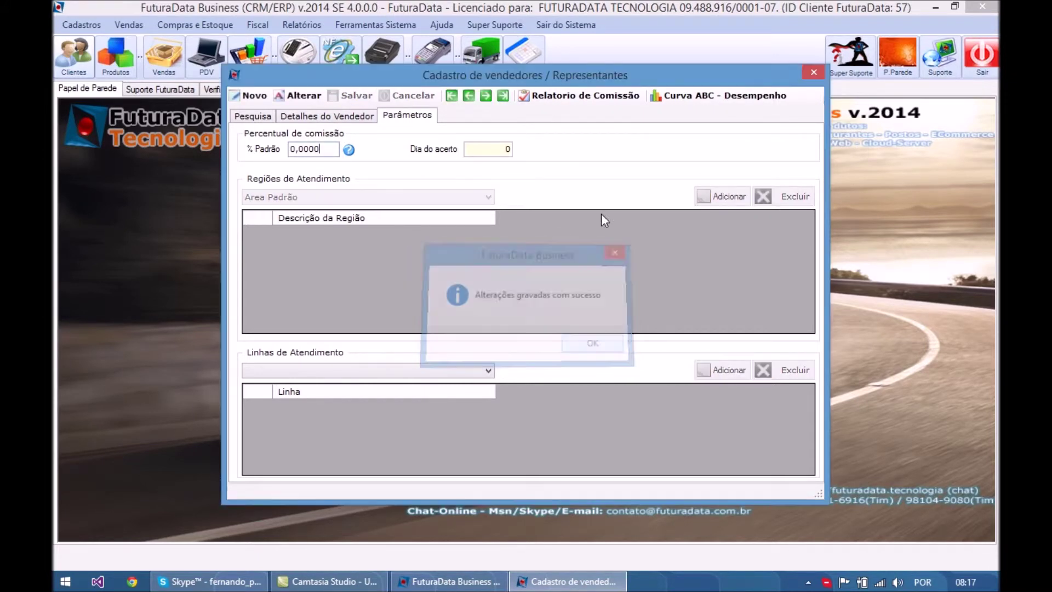
- Select the FUTURADATA TECNOLOGIA salesperson from the seller list
{"action": "left_click", "coordinate": [584, 96]}
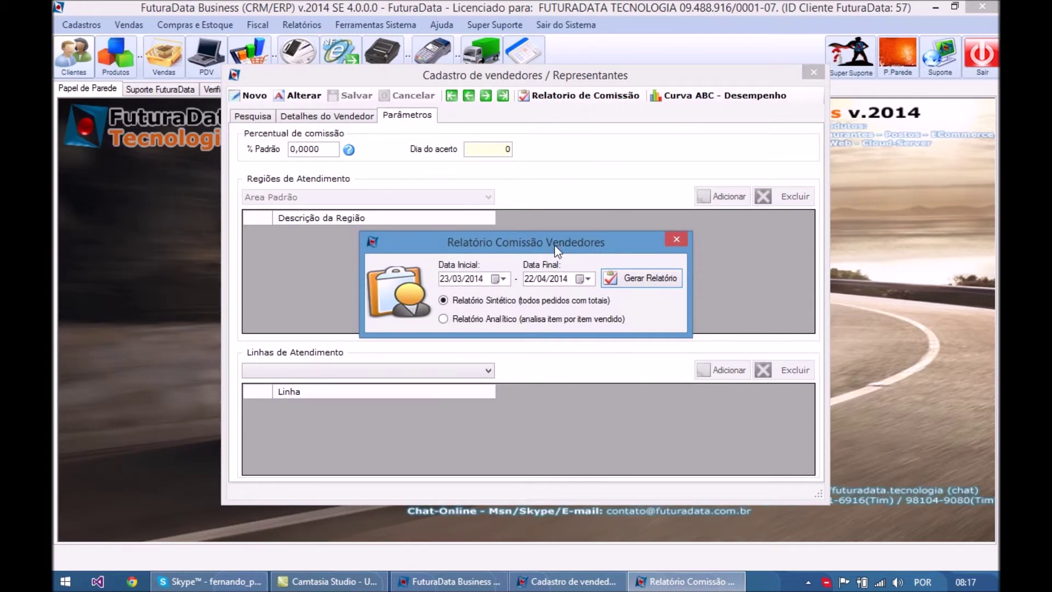
{"action": "left_click", "coordinate": [676, 239]}
{"action": "left_click", "coordinate": [265, 119]}
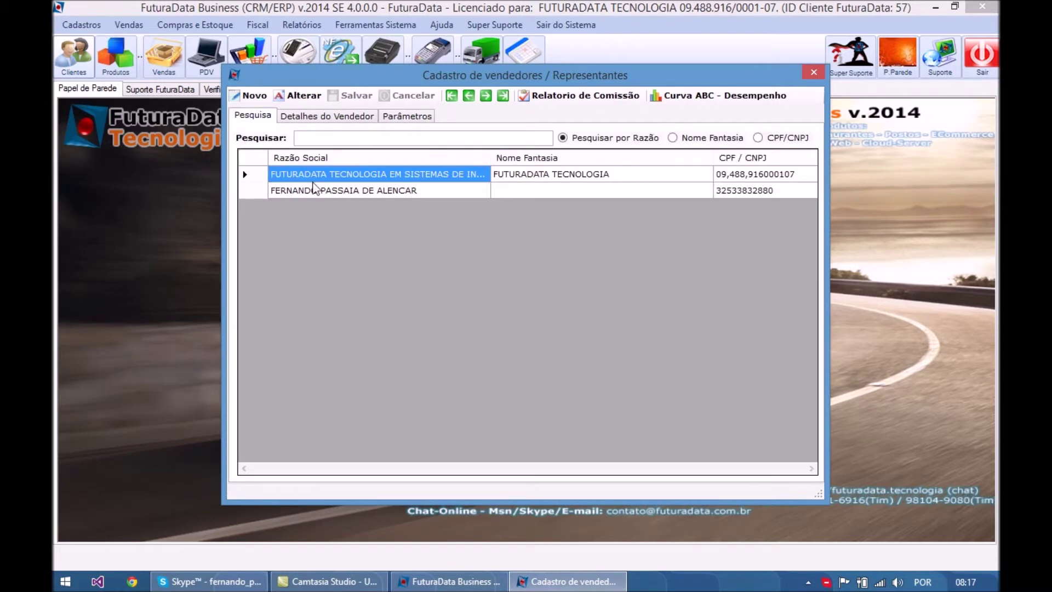
{"action": "double_click", "coordinate": [320, 175]}
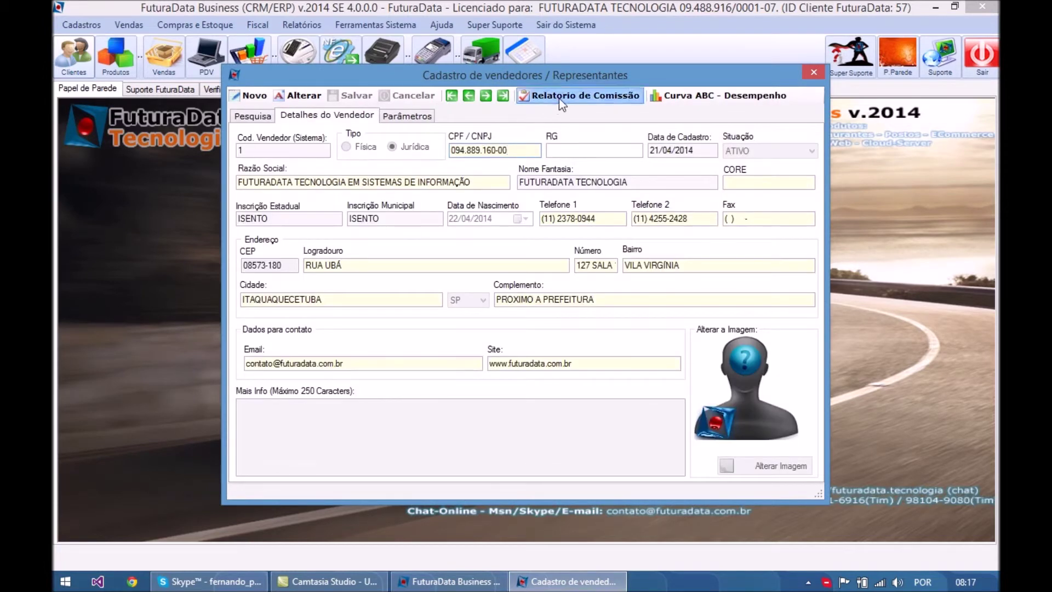
- Generate the Sintético commission report for 23/03/2014–22/04/2014 (6,85 on 137,00), then close all windows
{"action": "left_click", "coordinate": [558, 96]}
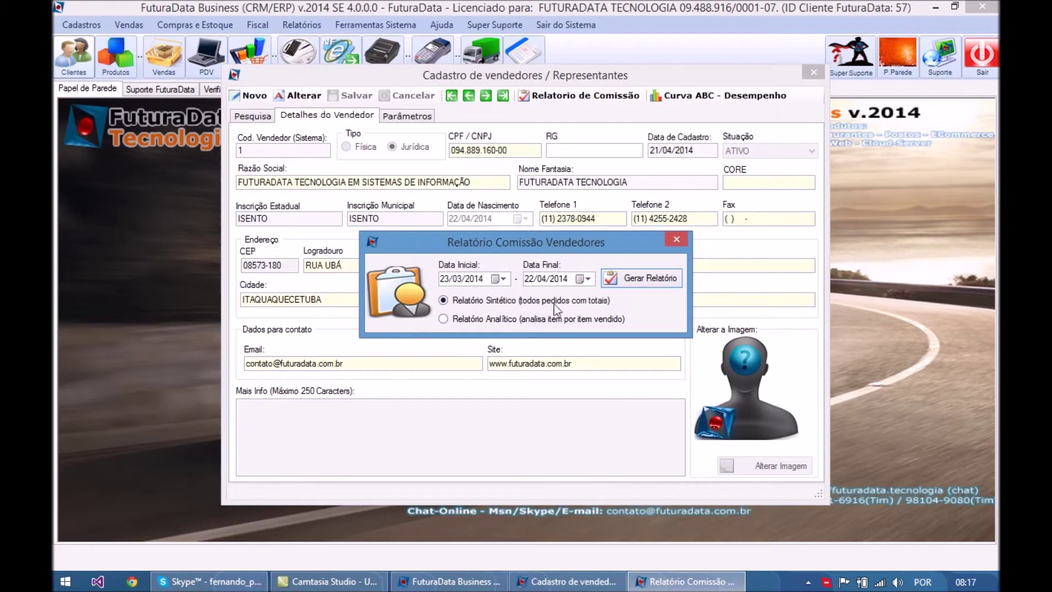
{"action": "left_click", "coordinate": [629, 274]}
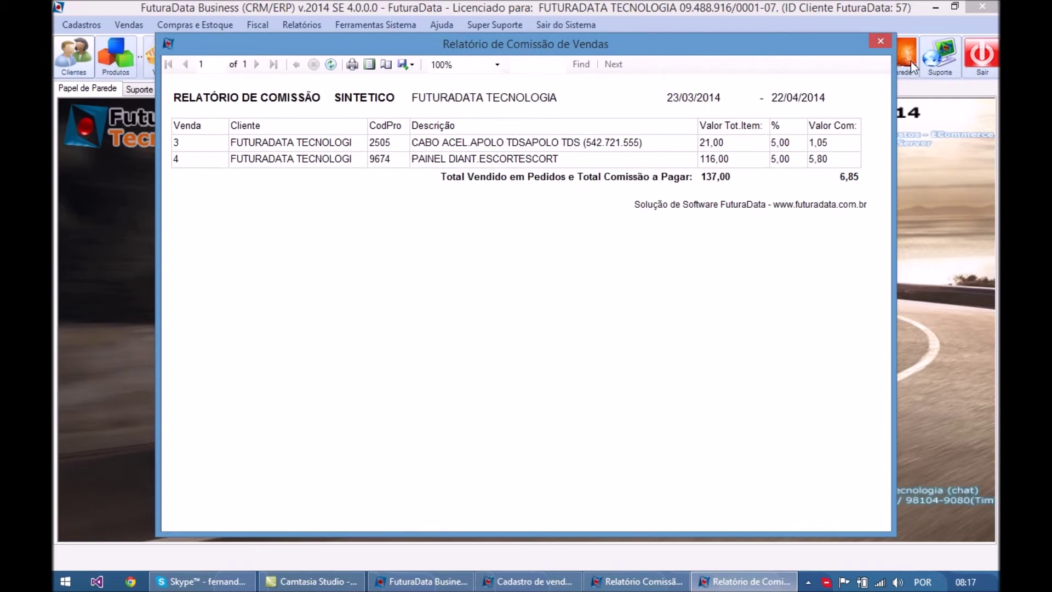
{"action": "left_click", "coordinate": [881, 41]}
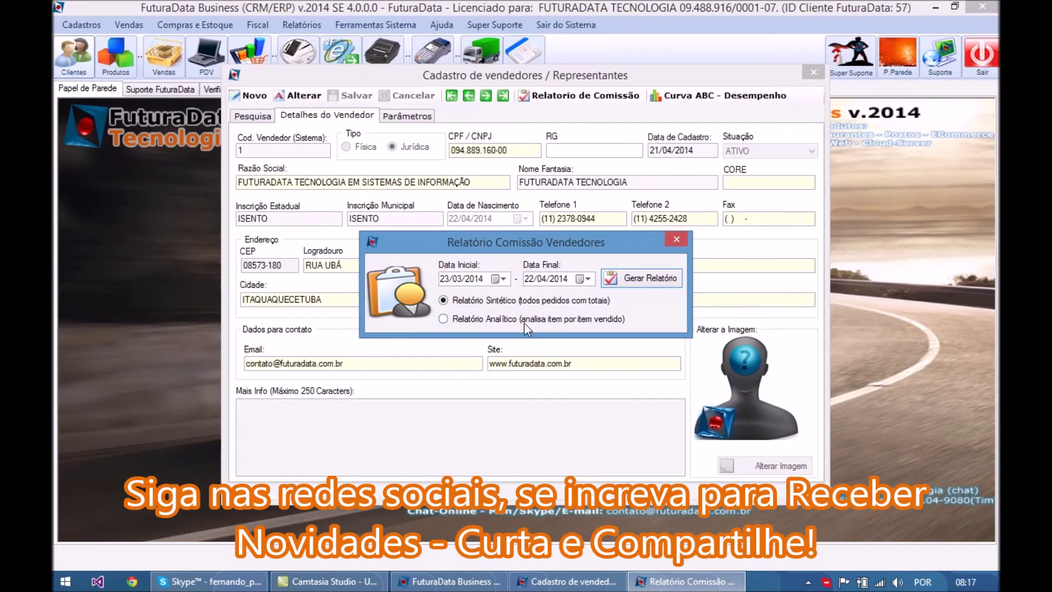
{"action": "left_click", "coordinate": [678, 240]}
{"action": "left_click", "coordinate": [814, 72]}
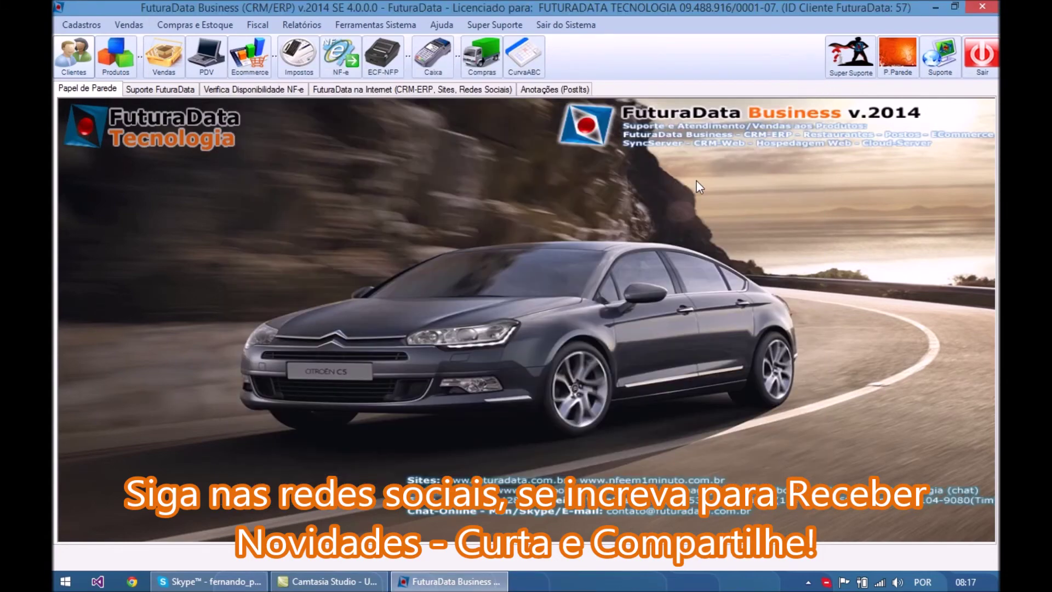